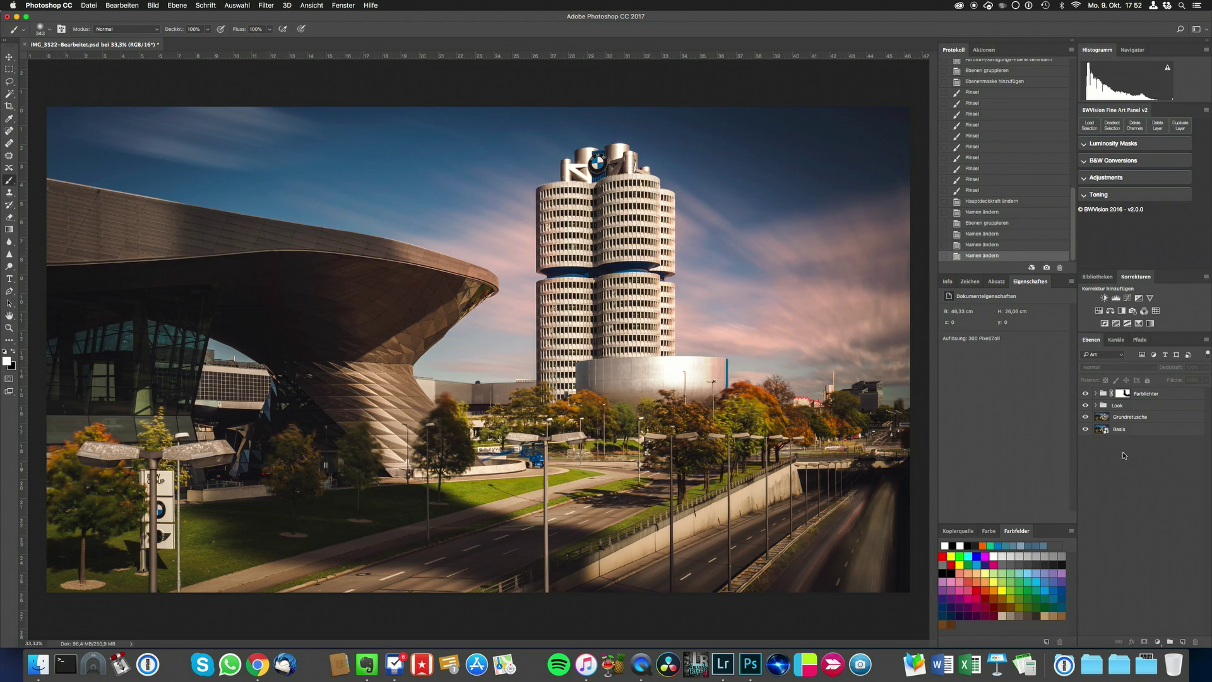
- Toggle the Farblichter group's visibility to compare the sky with and without the pink glow
{"action": "left_click", "coordinate": [1086, 394]}
{"action": "left_click", "coordinate": [1086, 394]}
{"action": "left_click", "coordinate": [1085, 394]}
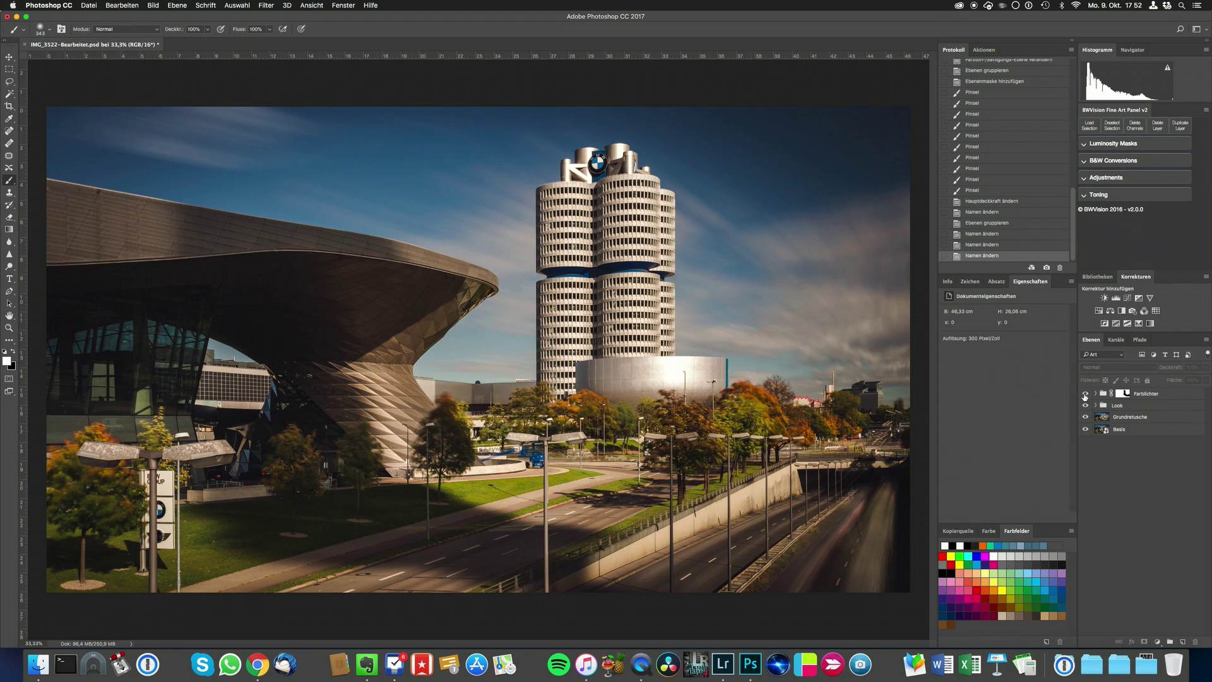
{"action": "left_click", "coordinate": [1085, 394]}
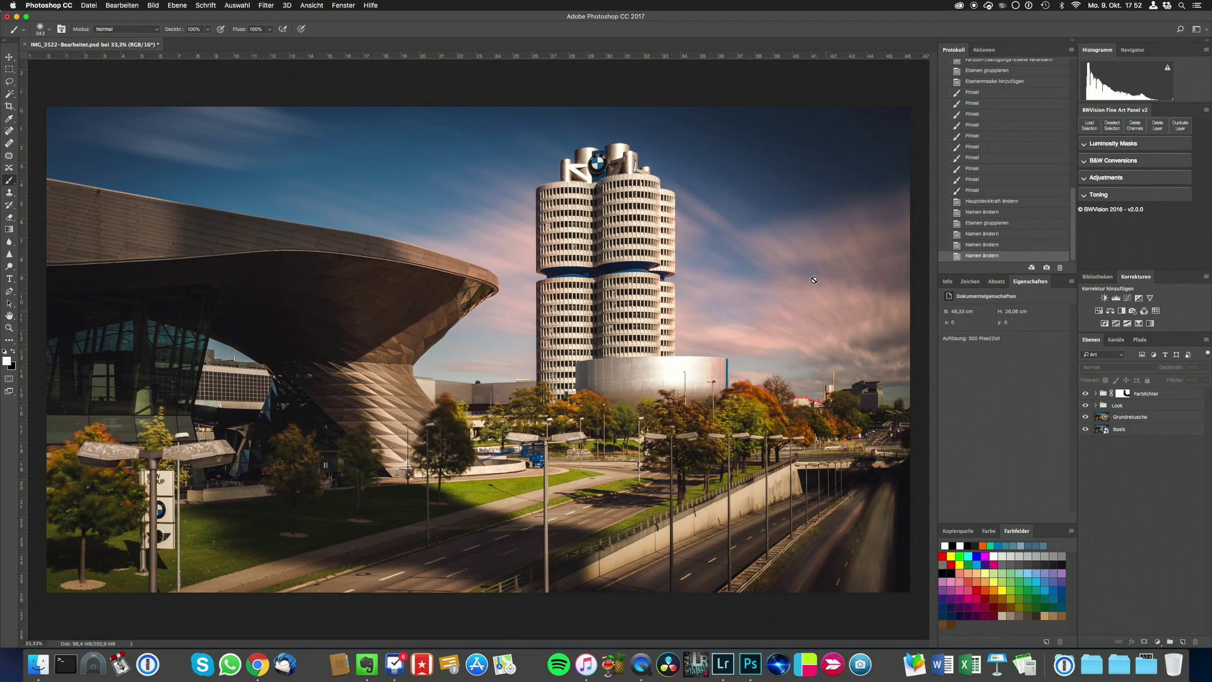
{"action": "left_click", "coordinate": [1086, 394]}
{"action": "left_click", "coordinate": [1085, 394]}
- Leave the Farblichter glow hidden and add a new empty layer, Ebene 3, on top
{"action": "left_click", "coordinate": [1086, 394]}
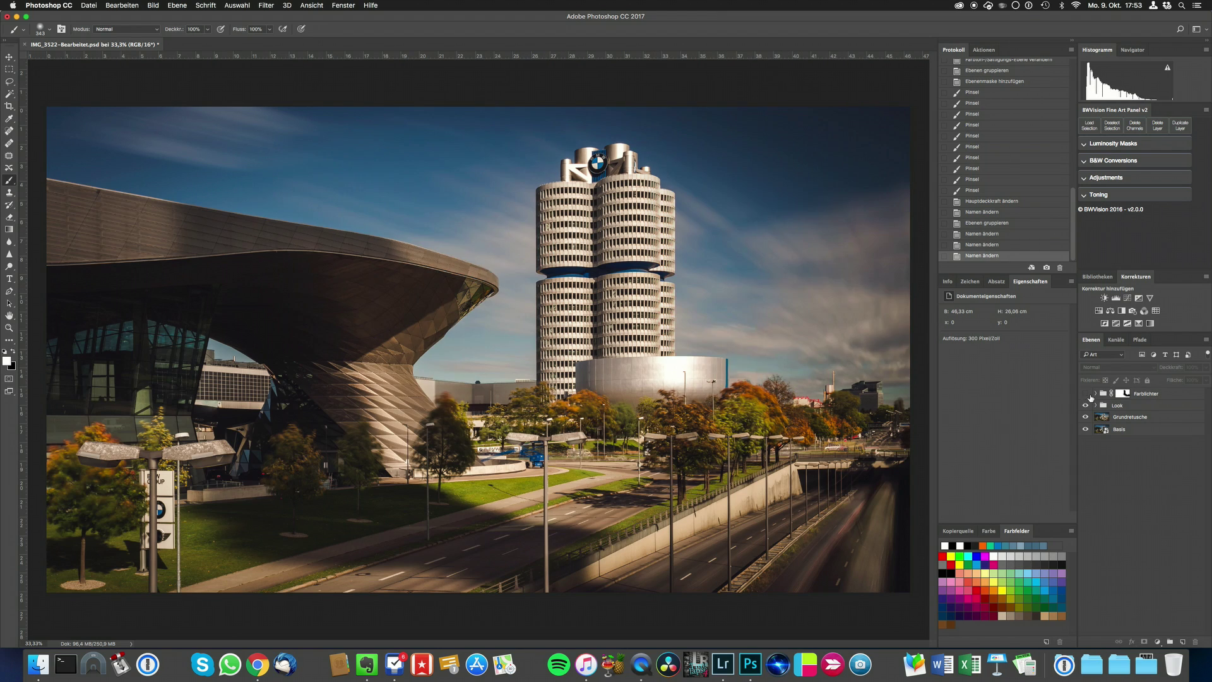
{"action": "left_click", "coordinate": [1086, 394]}
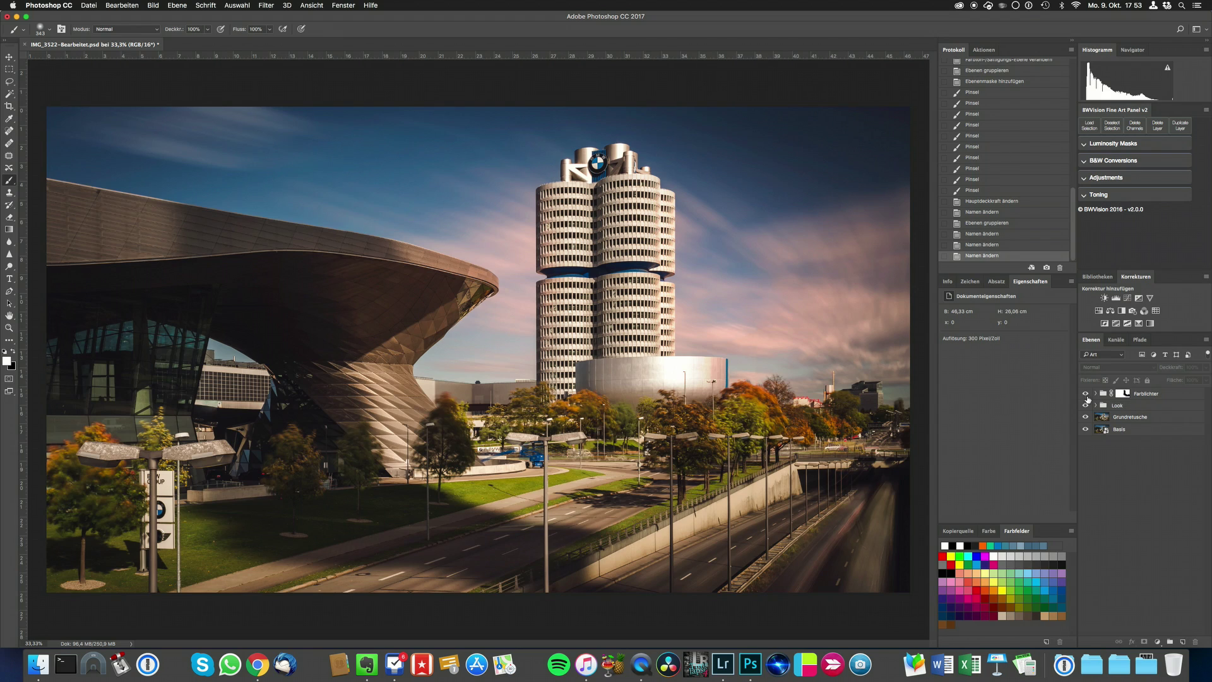
{"action": "left_click", "coordinate": [1086, 393]}
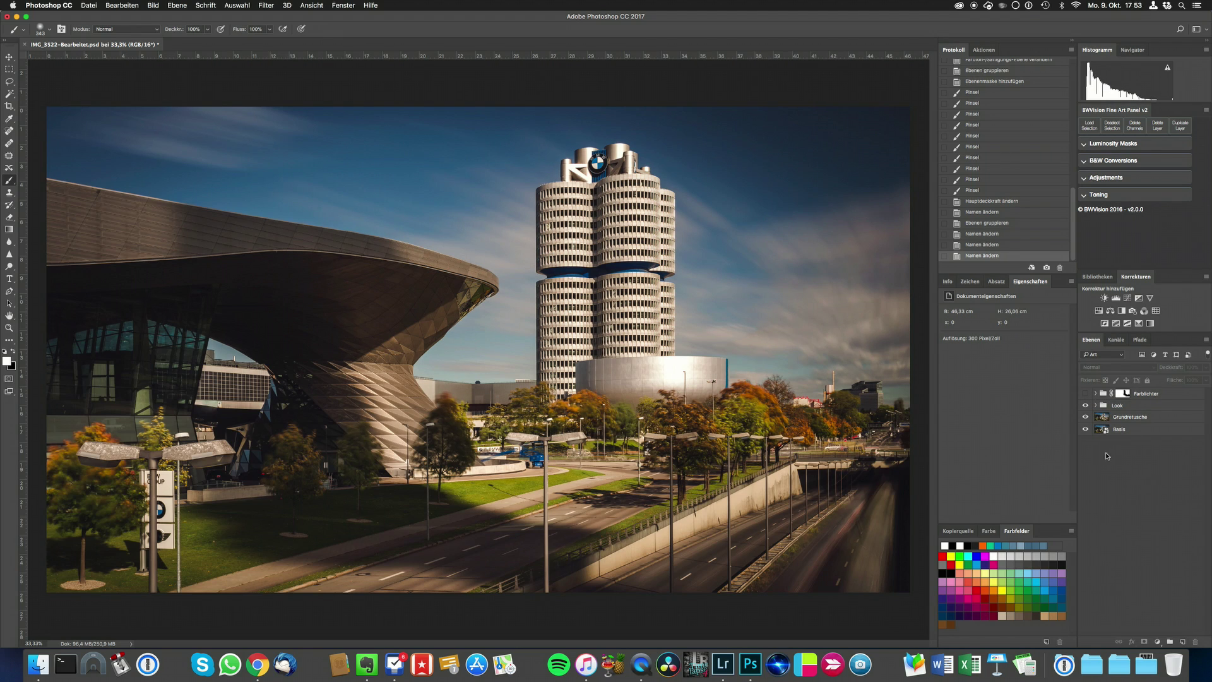
{"action": "left_click", "coordinate": [1182, 641]}
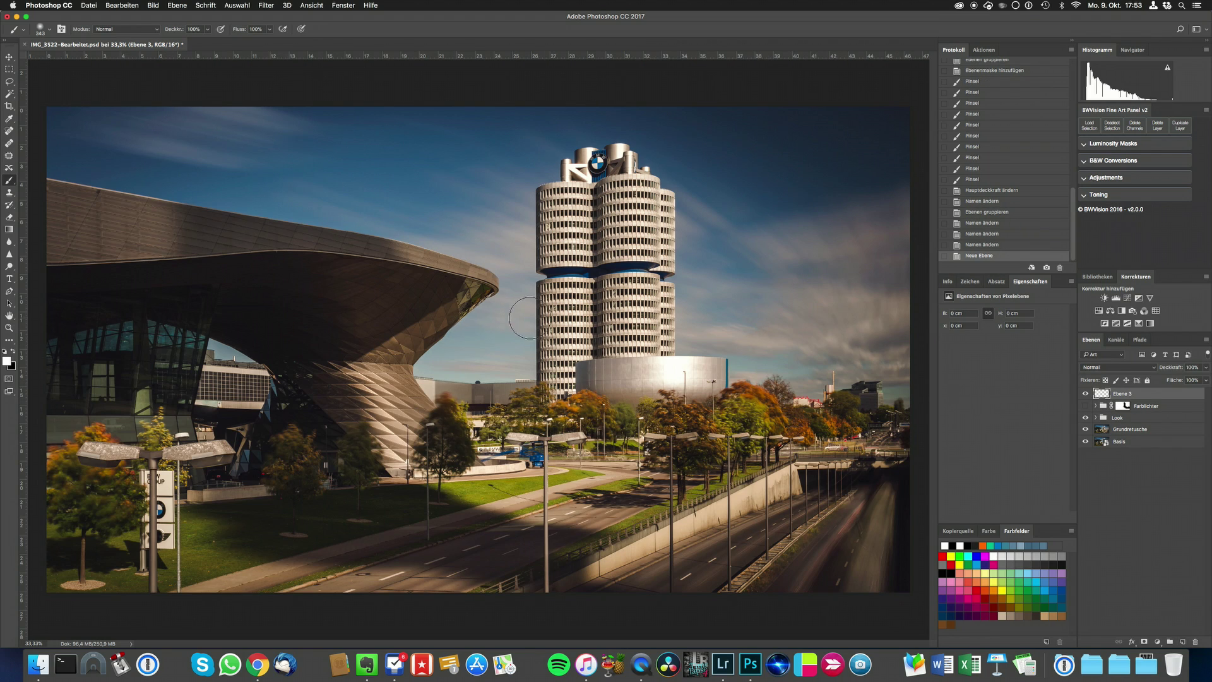
- Paint a soft white glow right of the tower with a ~1271 px brush, blended Farbig abwedeln, plus a Farbton/Sättigung adjustment
{"action": "left_click_drag", "start_coordinate": [518, 319], "coordinate": [597, 315]}
{"action": "left_click_drag", "start_coordinate": [789, 316], "coordinate": [707, 309]}
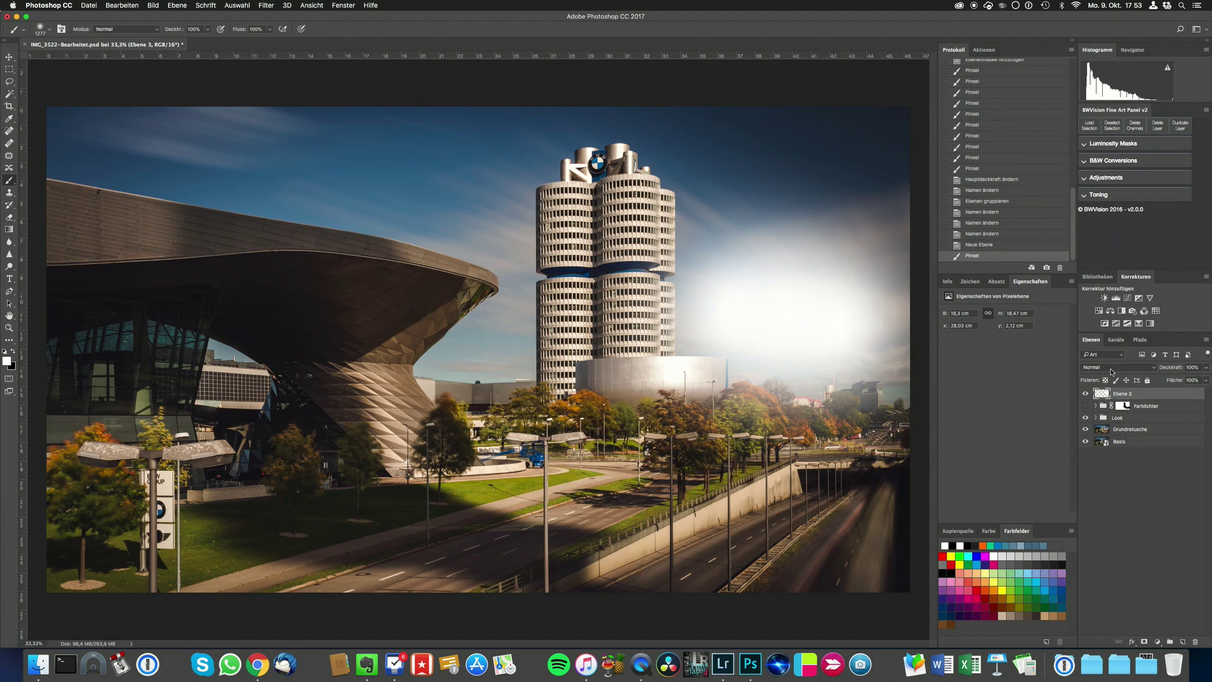
{"action": "left_click", "coordinate": [1110, 367]}
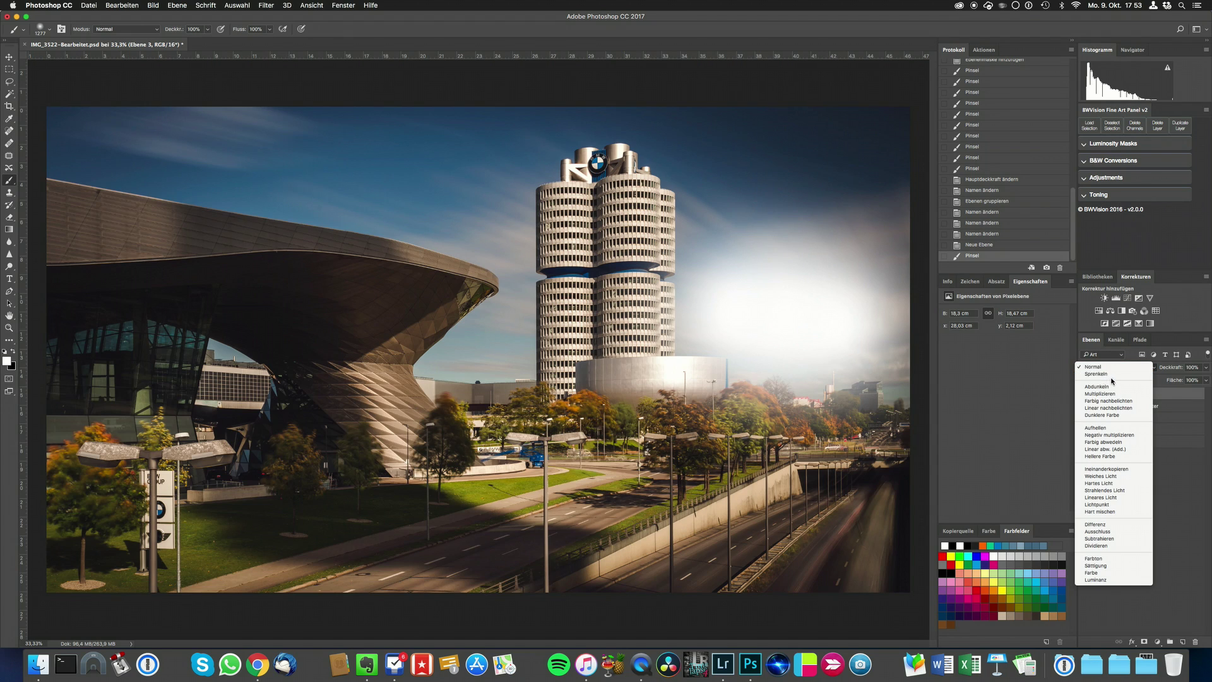
{"action": "left_click", "coordinate": [1104, 442]}
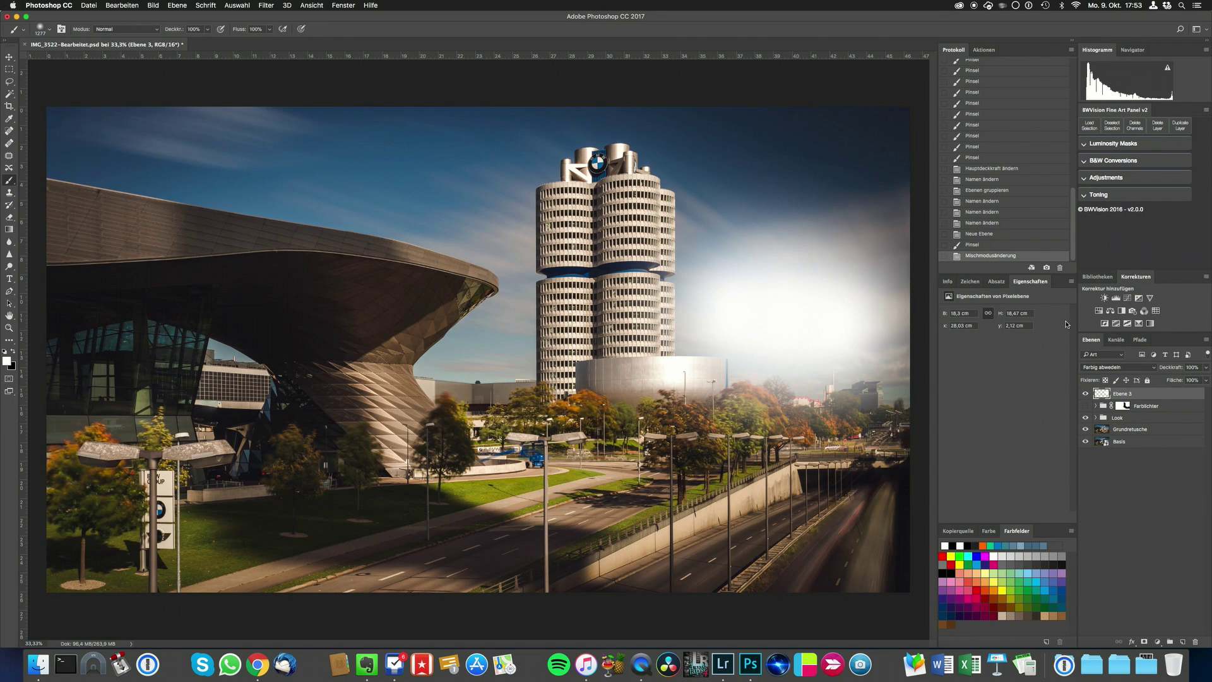
{"action": "left_click", "coordinate": [1099, 311]}
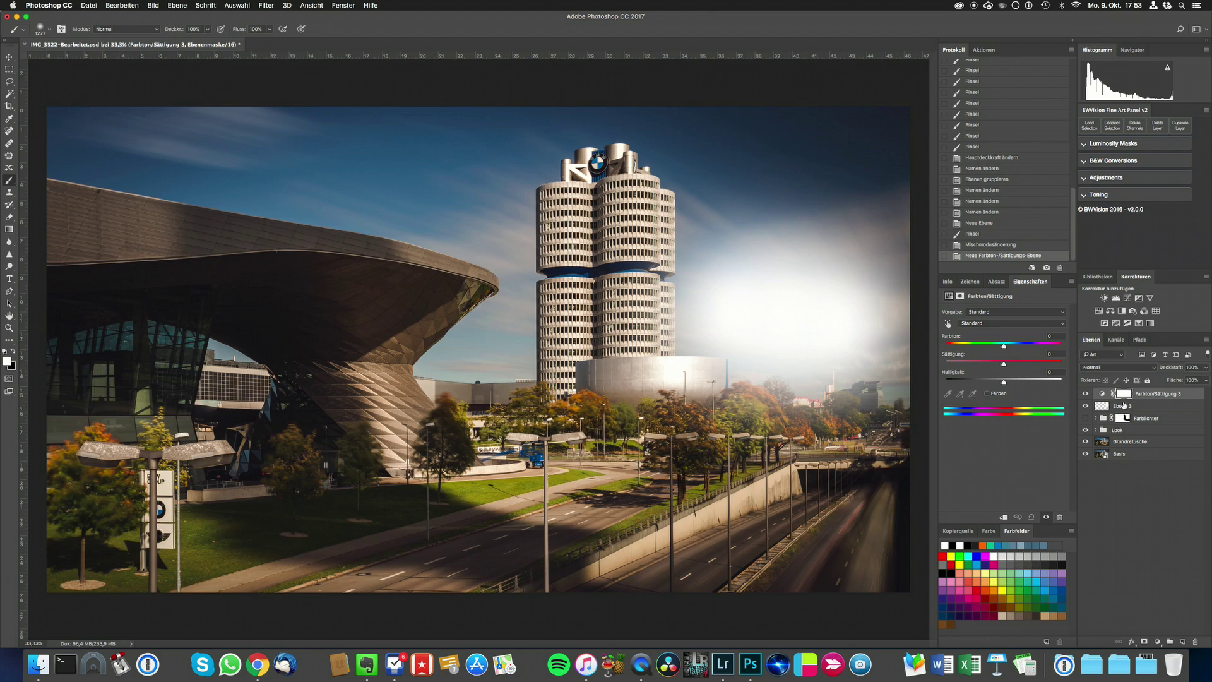
- Clip the Farbton/Sättigung 3 adjustment to Ebene 3 and turn on colourise
{"action": "key", "text": "alt"}
{"action": "left_click", "coordinate": [1102, 396], "text": "alt"}
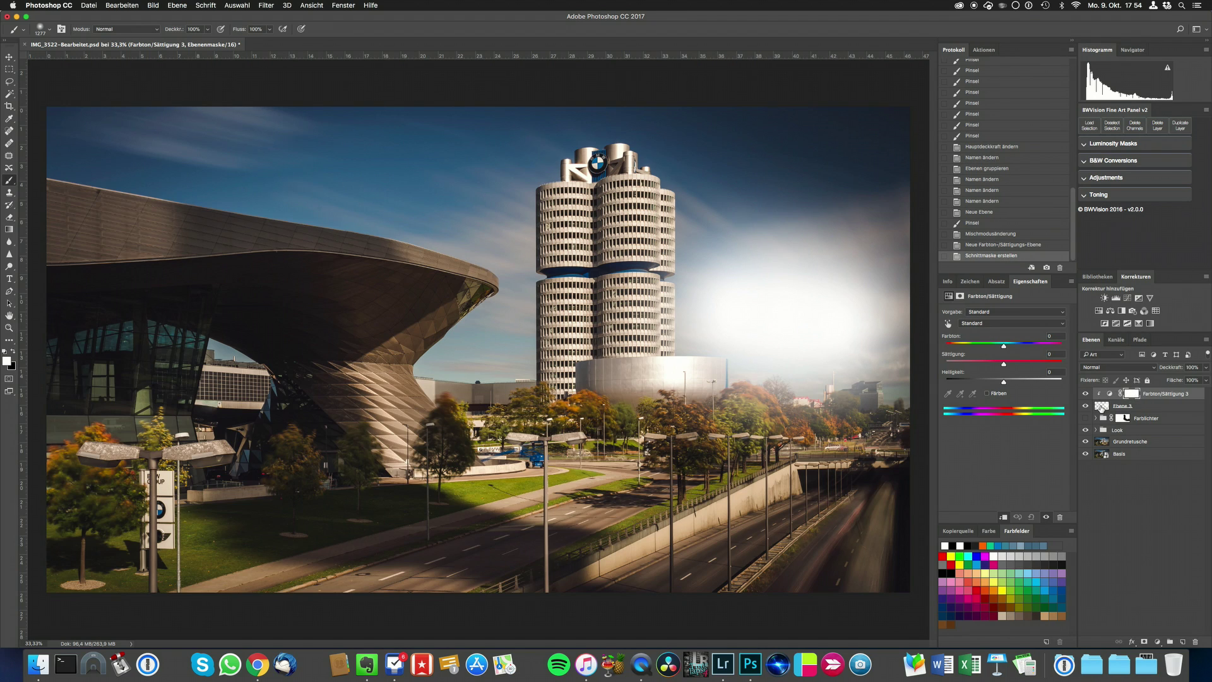
{"action": "left_click", "coordinate": [1109, 394]}
{"action": "left_click", "coordinate": [986, 393]}
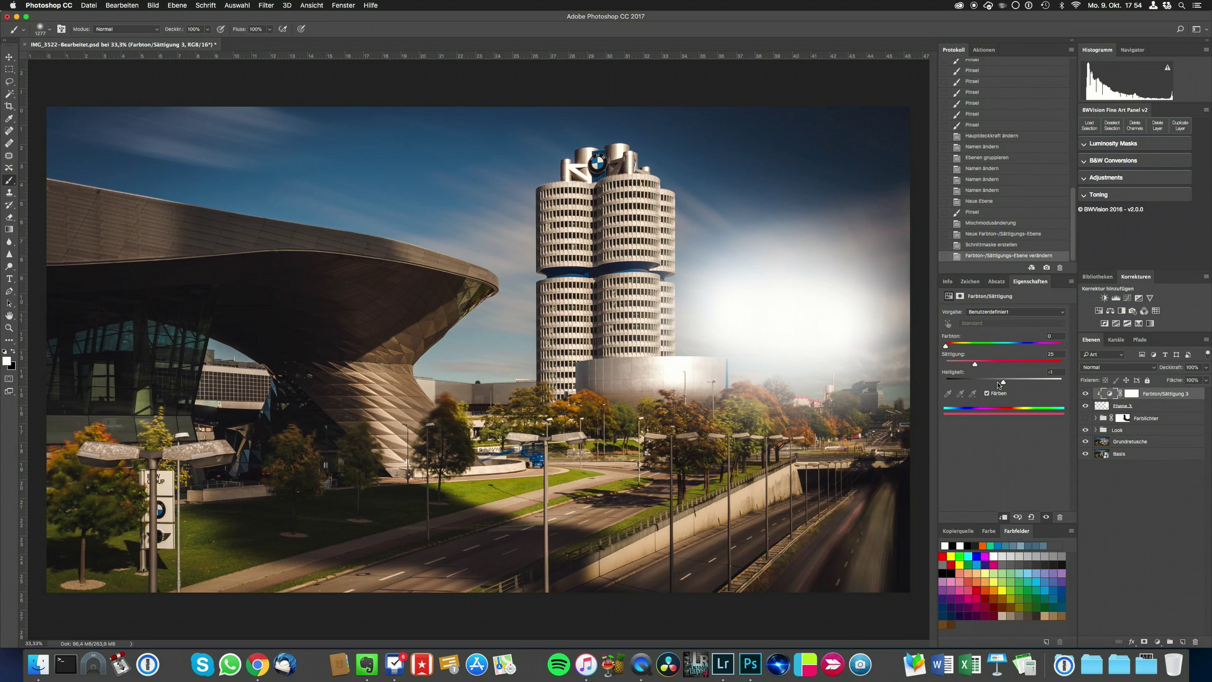
- Set the adjustment's lightness to about -99 and hue to 20 for a warm pink glow
{"action": "mouse_move", "coordinate": [1002, 383]}
{"action": "left_mouse_down"}
{"action": "mouse_move", "coordinate": [973, 382]}
{"action": "mouse_move", "coordinate": [1005, 384]}
{"action": "left_mouse_up"}
{"action": "mouse_move", "coordinate": [1004, 382]}
{"action": "left_mouse_down"}
{"action": "mouse_move", "coordinate": [986, 382]}
{"action": "mouse_move", "coordinate": [1003, 382]}
{"action": "left_mouse_up"}
{"action": "left_click_drag", "start_coordinate": [1003, 382], "coordinate": [950, 382]}
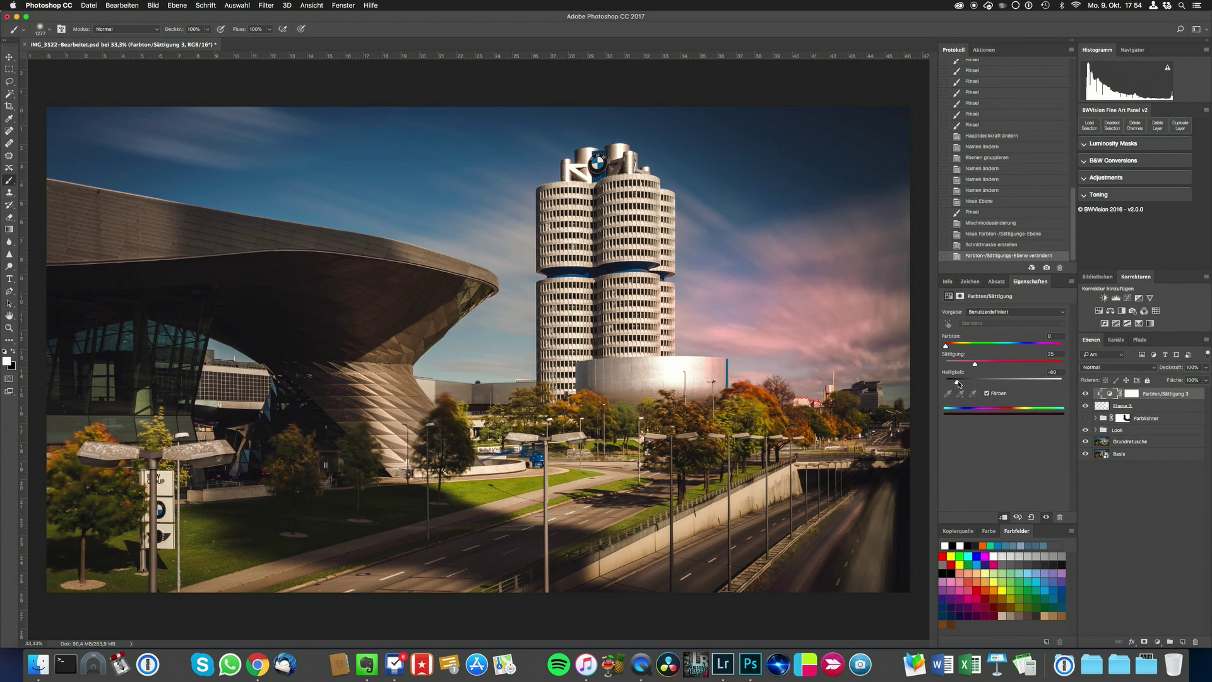
{"action": "left_click_drag", "start_coordinate": [950, 383], "coordinate": [957, 383]}
{"action": "mouse_move", "coordinate": [945, 347]}
{"action": "left_mouse_down"}
{"action": "mouse_move", "coordinate": [985, 351]}
{"action": "mouse_move", "coordinate": [950, 348]}
{"action": "left_mouse_up"}
{"action": "left_click", "coordinate": [1105, 407]}
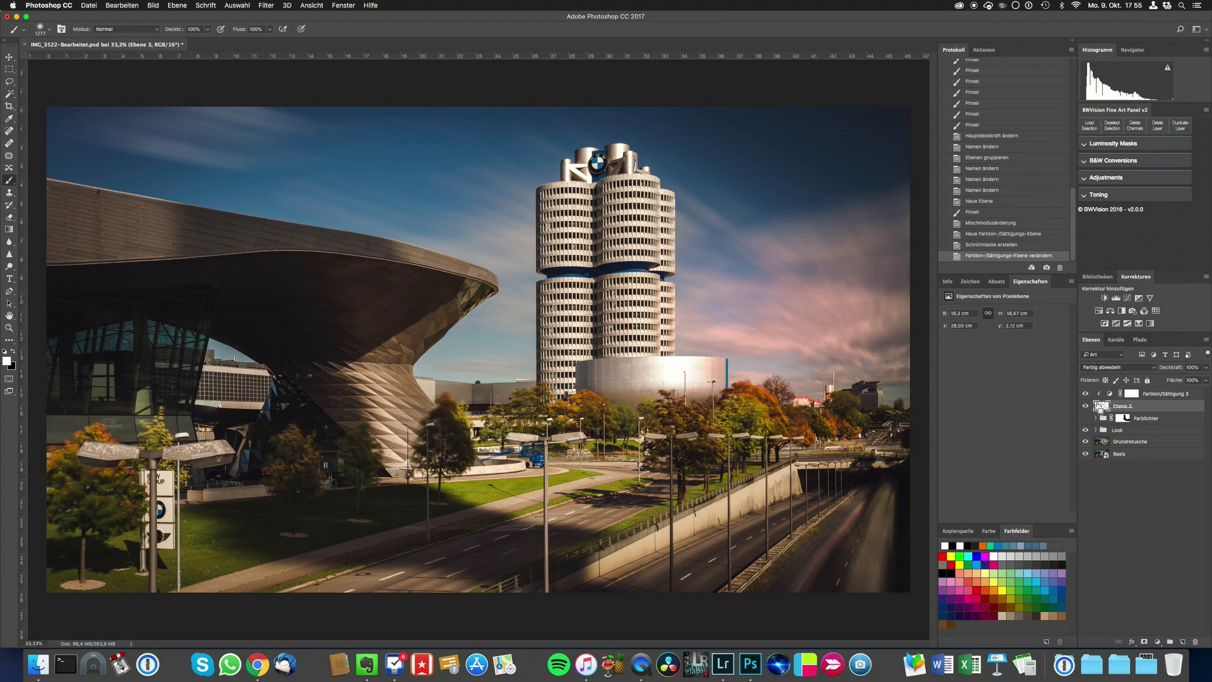
- Free-transform the Ebene 3 glow, stretching it leftward and upward across the sky
{"action": "key", "text": "ctrl+t"}
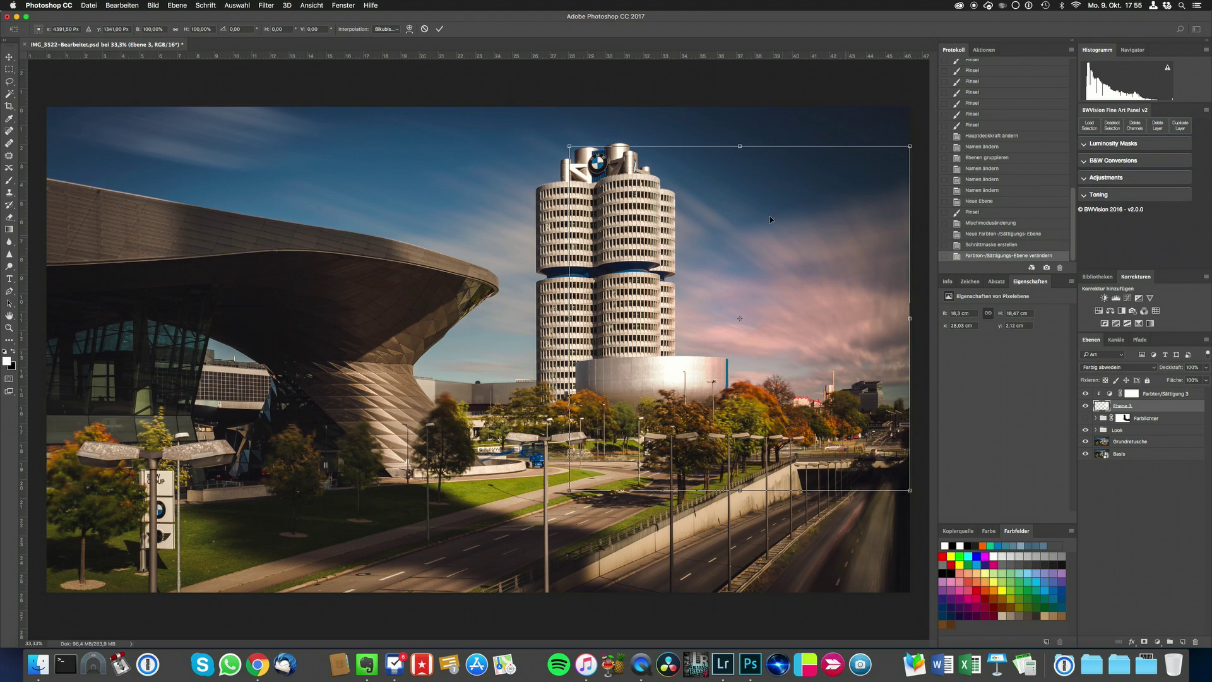
{"action": "left_click_drag", "start_coordinate": [570, 318], "coordinate": [183, 321]}
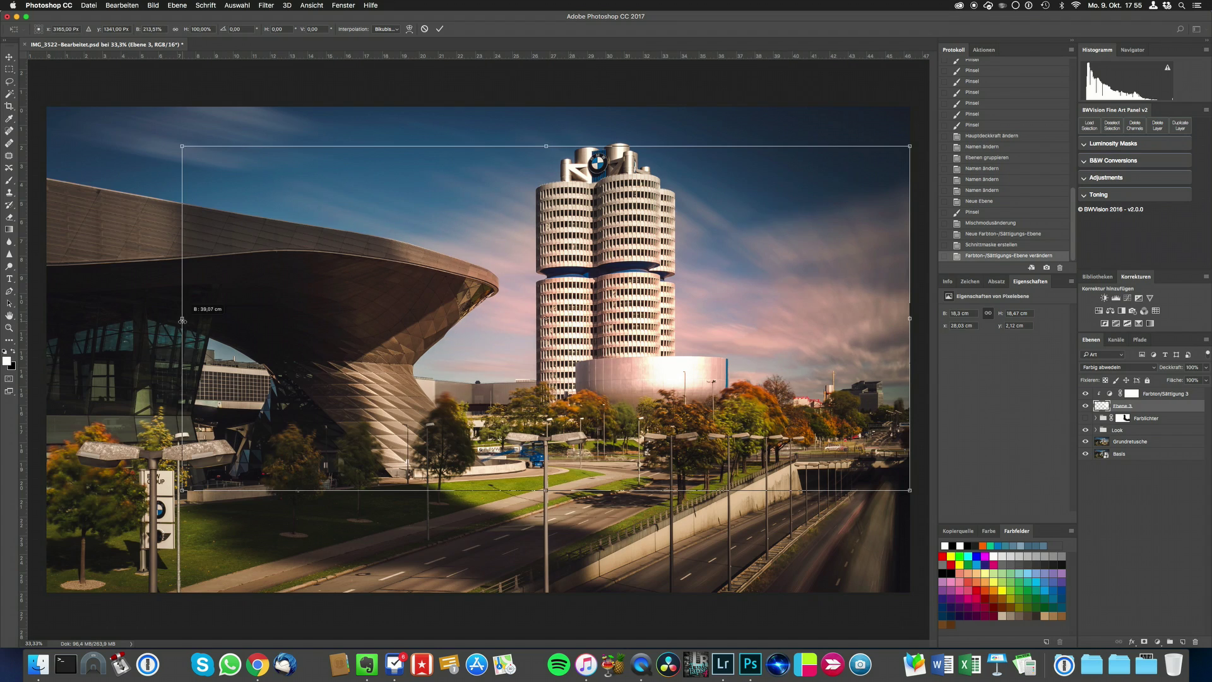
{"action": "left_click_drag", "start_coordinate": [546, 146], "coordinate": [546, 101]}
{"action": "left_click_drag", "start_coordinate": [546, 489], "coordinate": [548, 469]}
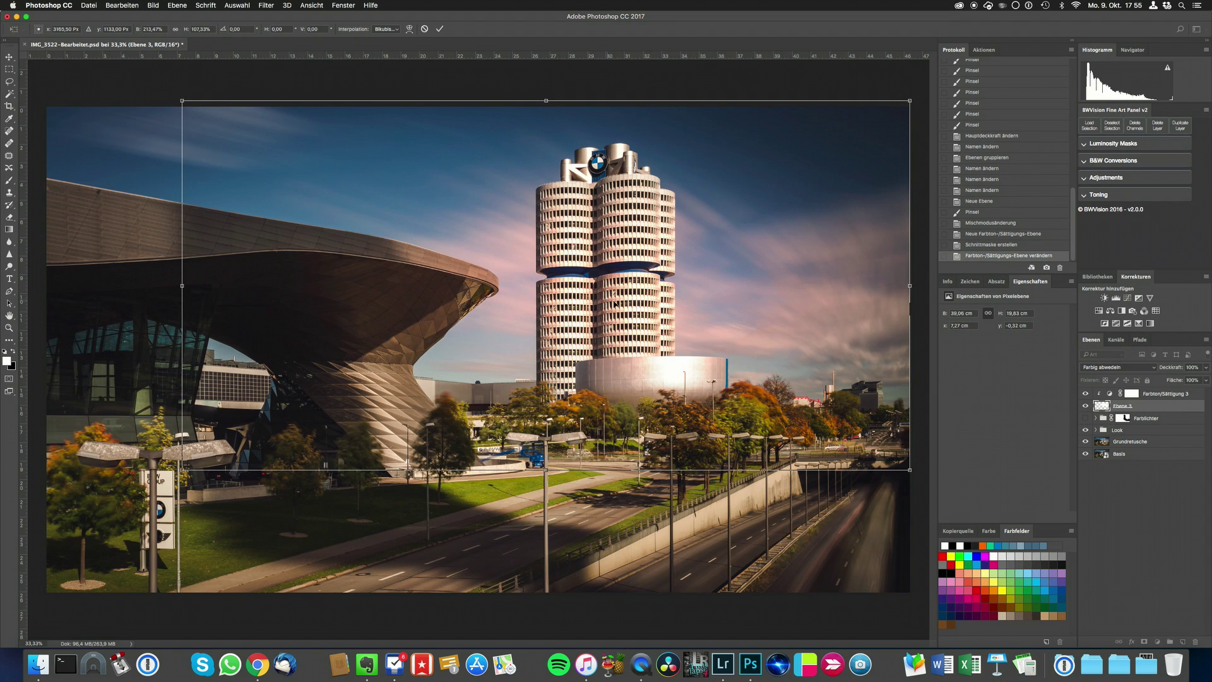
{"action": "key", "text": "Return"}
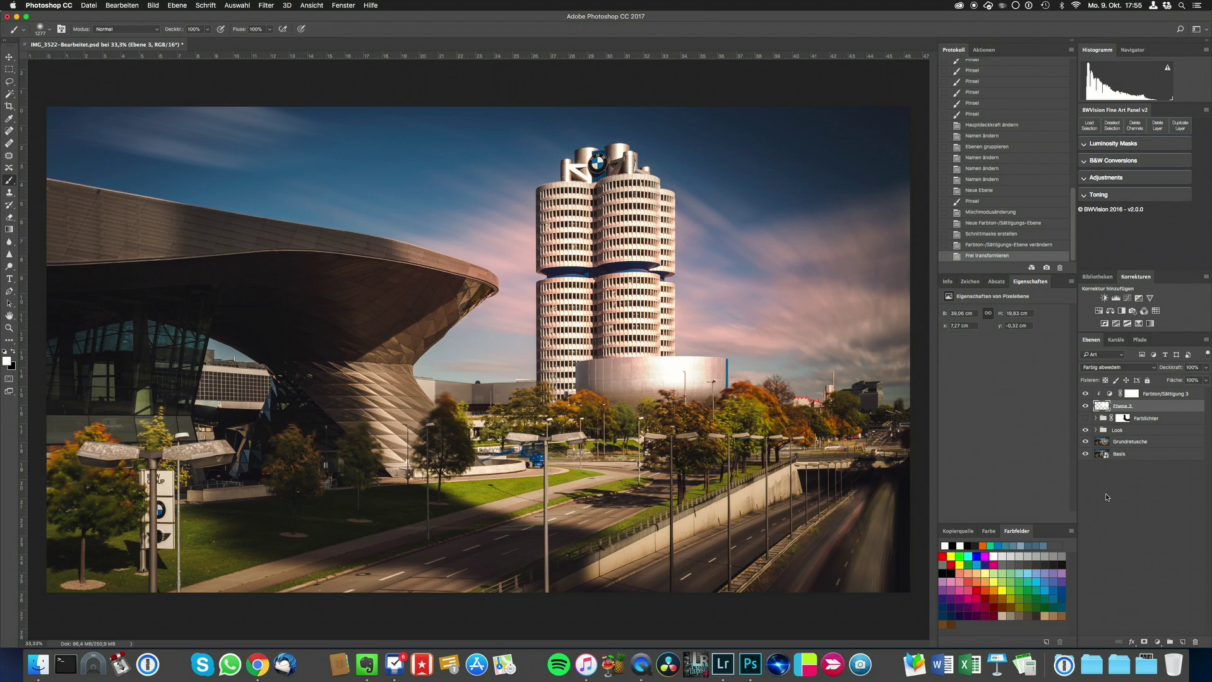
{"action": "left_click", "coordinate": [1129, 475]}
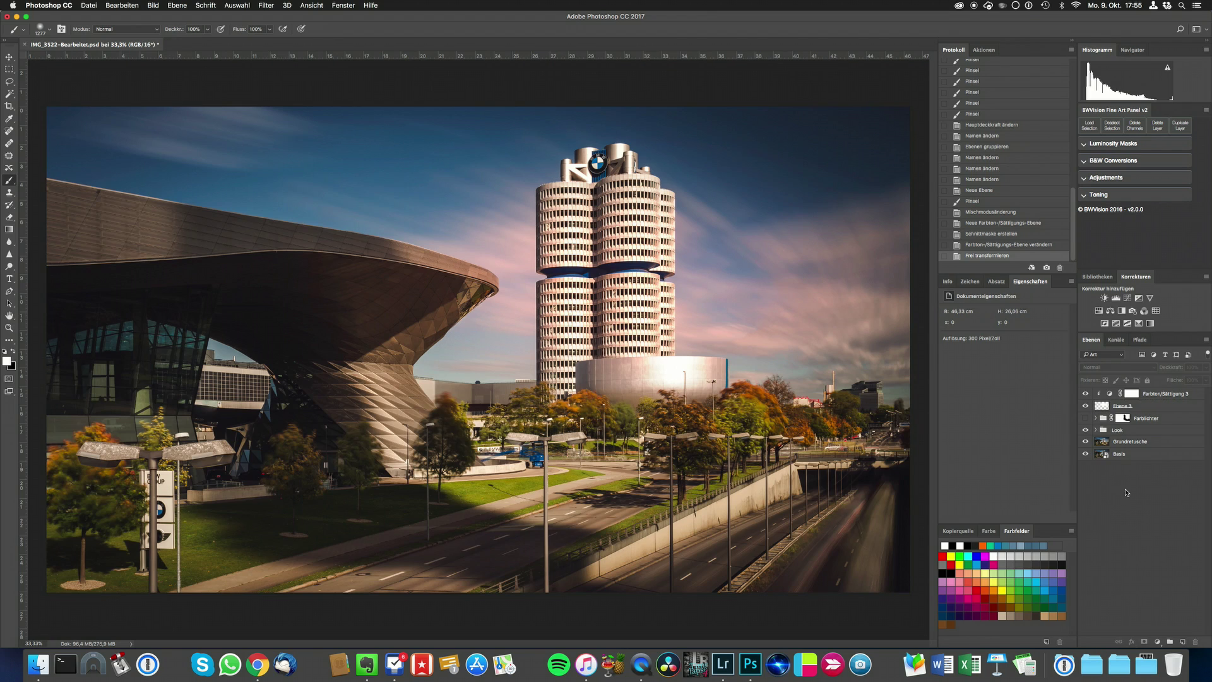
- Add Ebene 4 and paint another white glow right of the tower with a ~1193 px brush, blended Farbig abwedeln
{"action": "left_click", "coordinate": [1181, 640]}
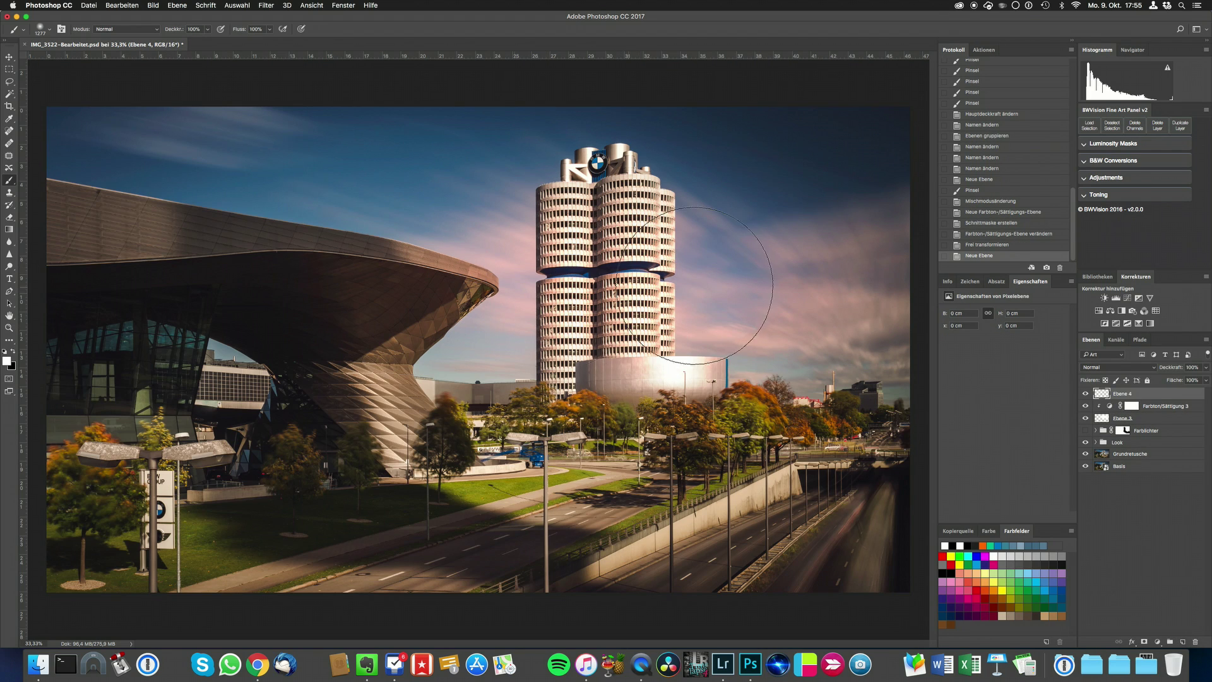
{"action": "left_click_drag", "start_coordinate": [799, 322], "coordinate": [762, 321]}
{"action": "left_click_drag", "start_coordinate": [862, 344], "coordinate": [736, 341]}
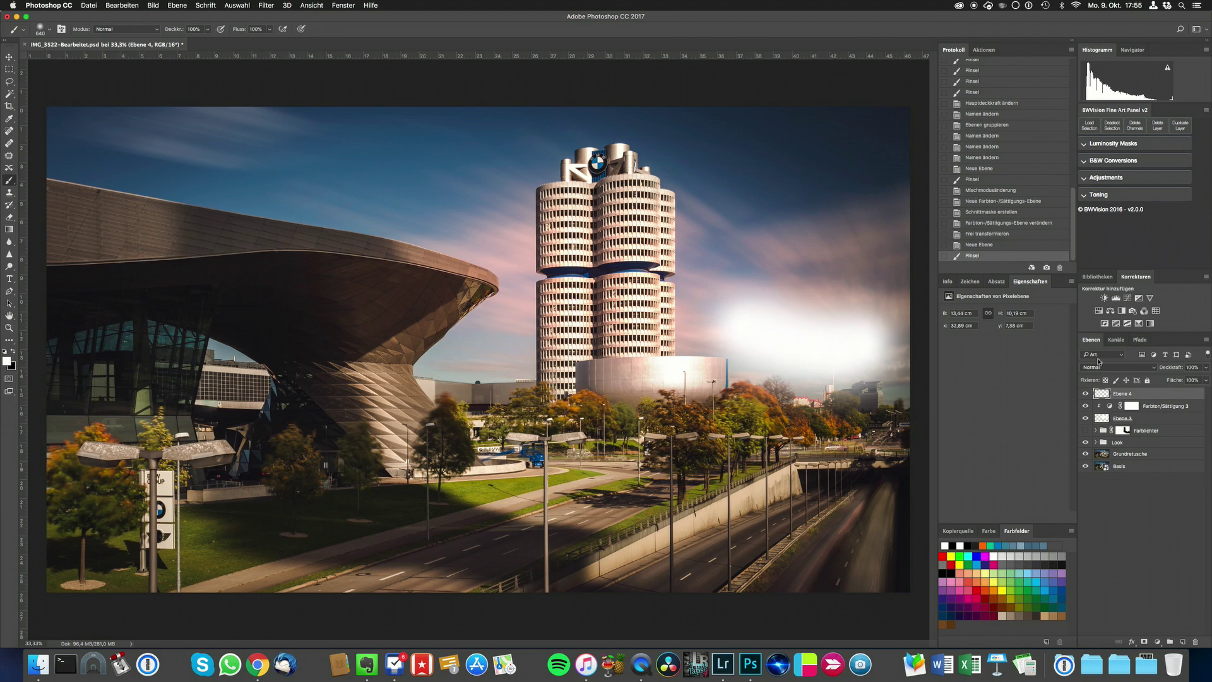
{"action": "left_click", "coordinate": [1099, 361]}
{"action": "left_click", "coordinate": [1114, 446]}
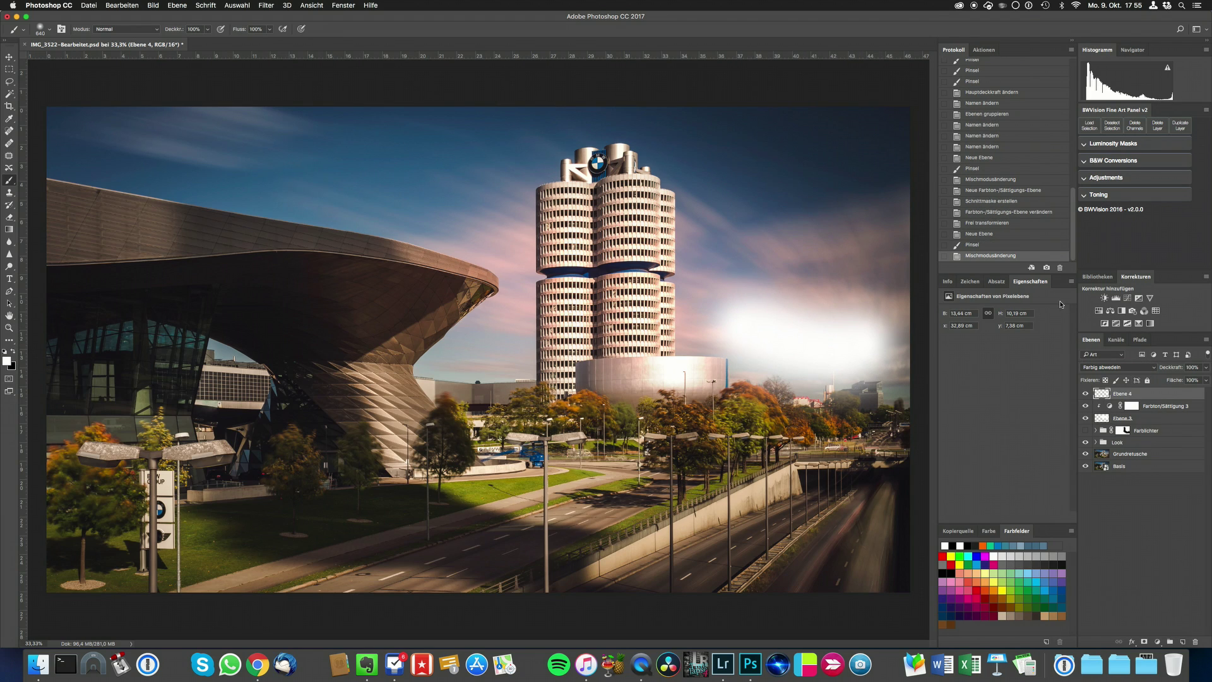
- Add a clipped, colourised Farbton/Sättigung 4 adjustment with hue 40, saturation 25, lightness -80
{"action": "left_click", "coordinate": [1099, 311]}
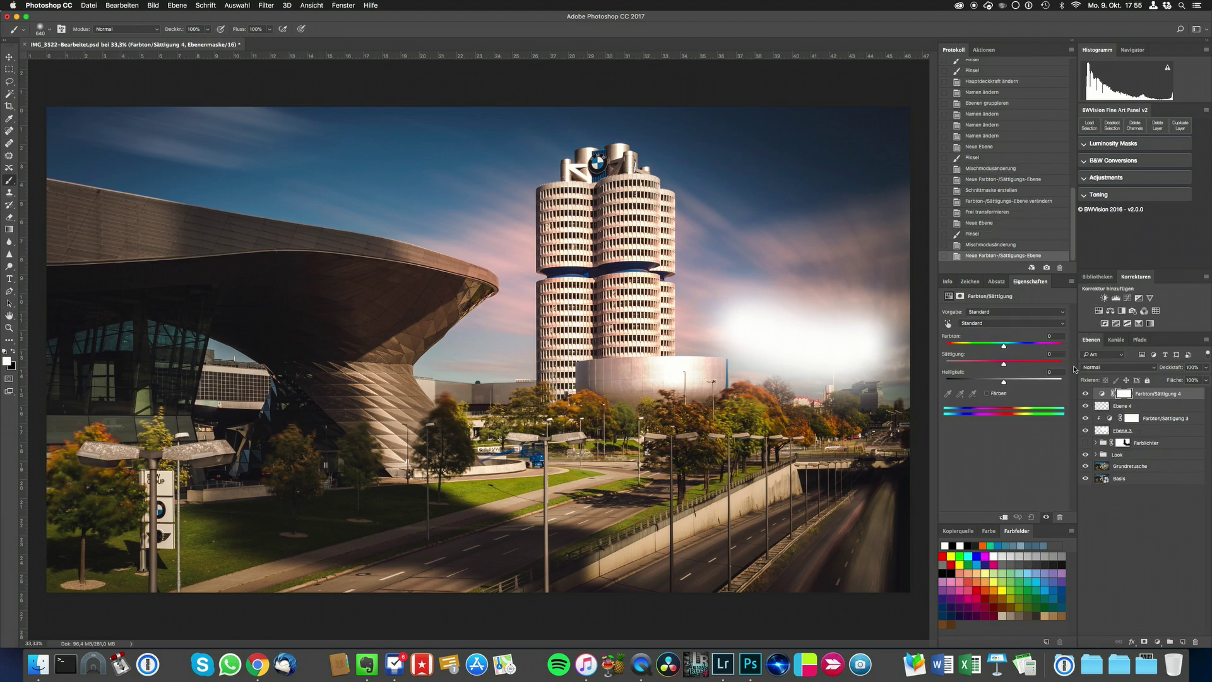
{"action": "left_click", "coordinate": [1102, 396], "text": "alt"}
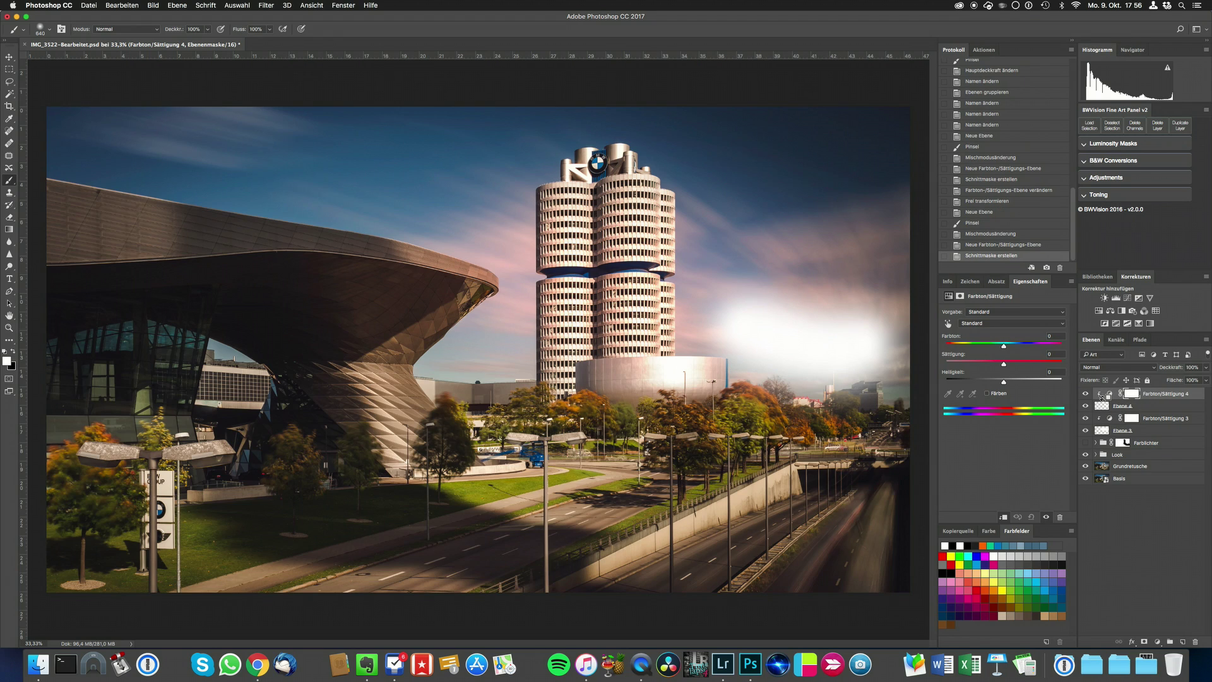
{"action": "left_click", "coordinate": [986, 393]}
{"action": "left_click_drag", "start_coordinate": [1003, 381], "coordinate": [955, 383]}
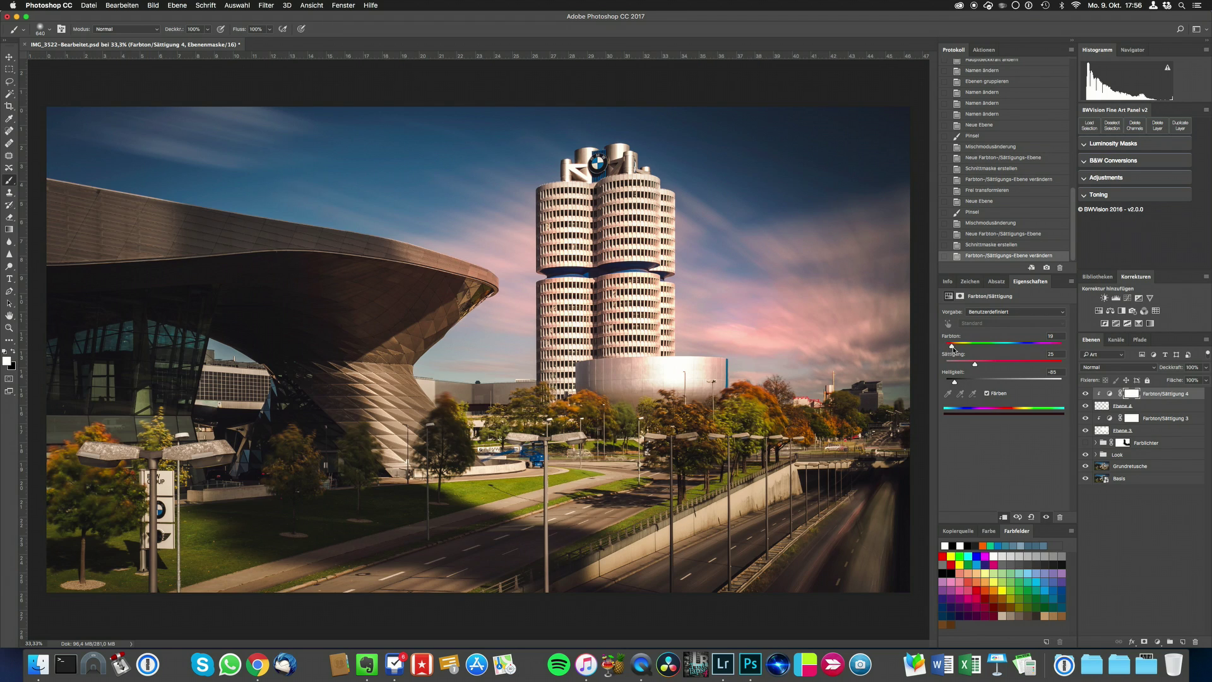
{"action": "left_click_drag", "start_coordinate": [947, 347], "coordinate": [957, 348]}
{"action": "left_click_drag", "start_coordinate": [955, 383], "coordinate": [959, 382]}
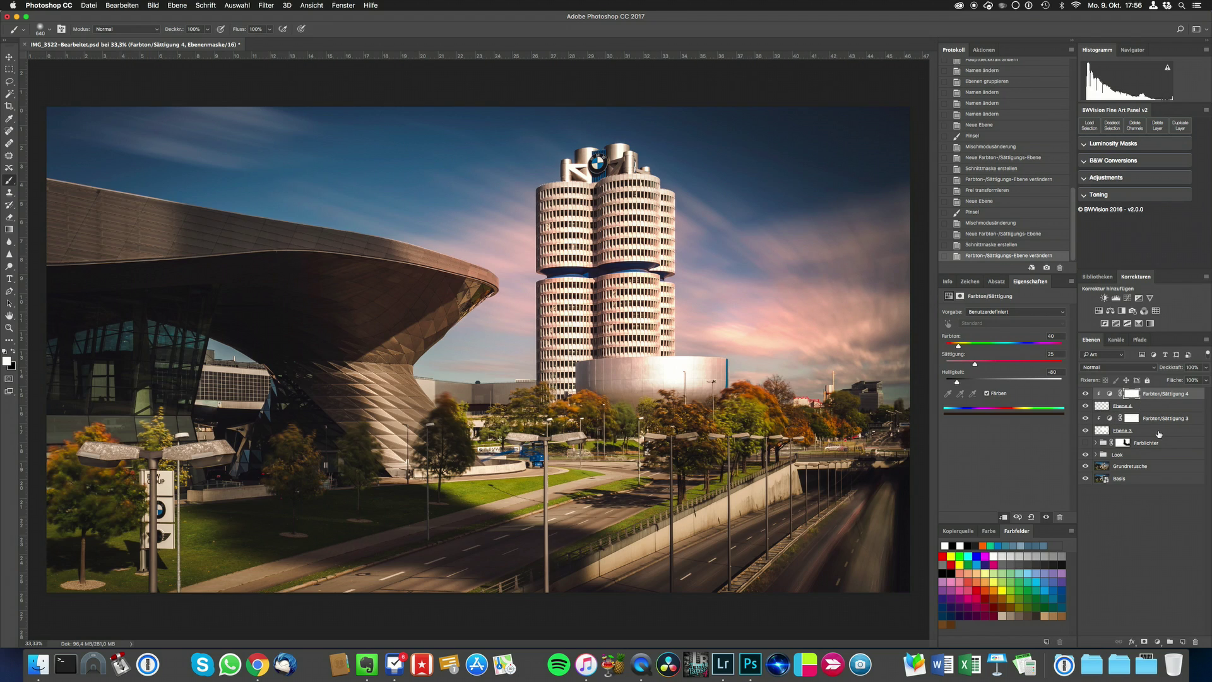
- Group the layers from Farbton/Sättigung 4 down to Ebene 3 into Gruppe 1 and toggle it to compare
{"action": "left_click", "coordinate": [1096, 430], "text": "shift"}
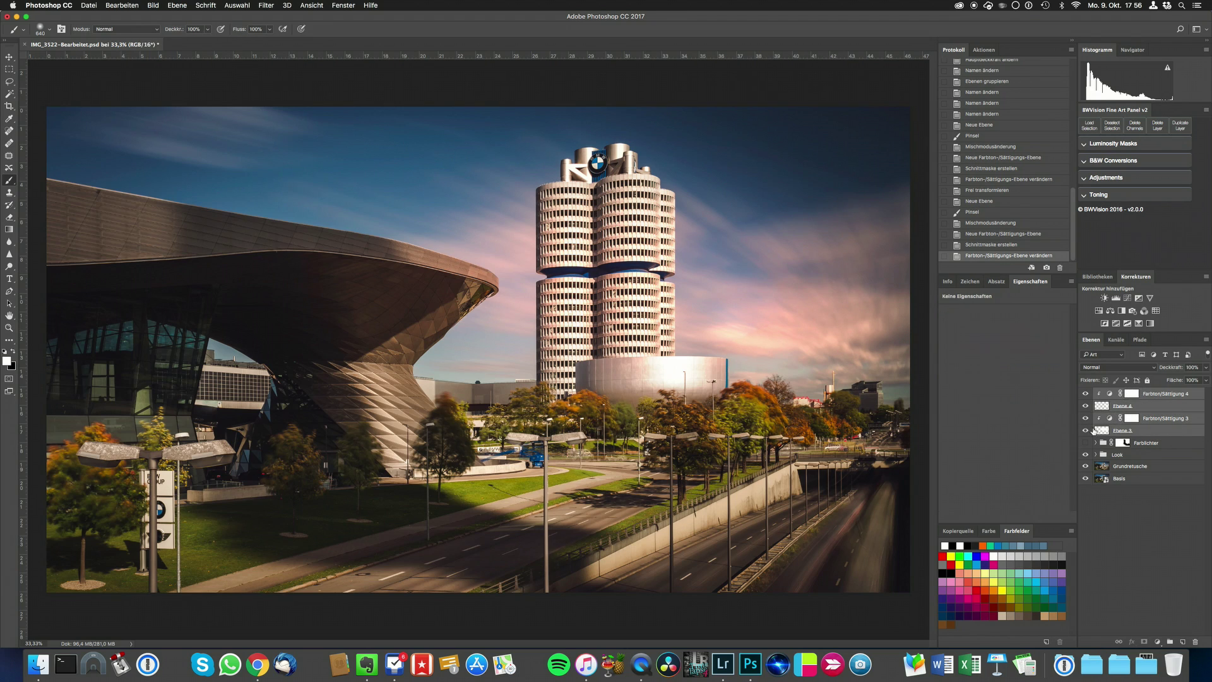
{"action": "left_click", "coordinate": [1169, 642]}
{"action": "left_click", "coordinate": [1085, 393]}
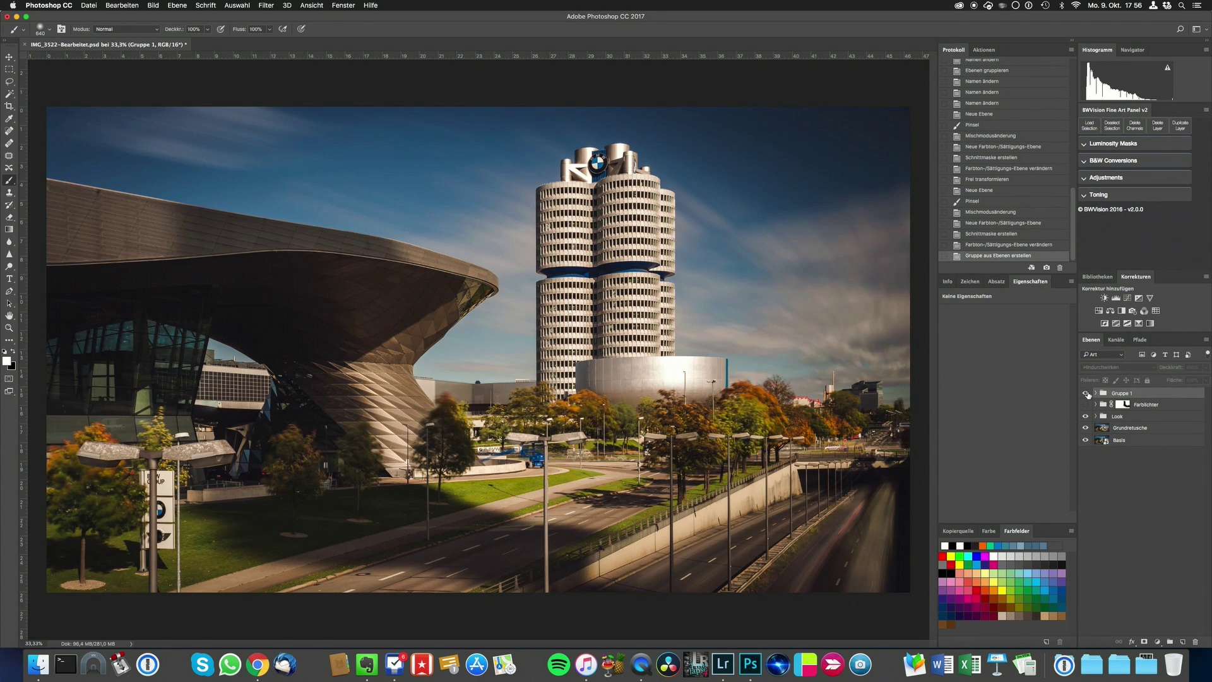
{"action": "left_click", "coordinate": [1086, 393]}
{"action": "left_click", "coordinate": [1086, 393]}
{"action": "left_click", "coordinate": [1086, 393]}
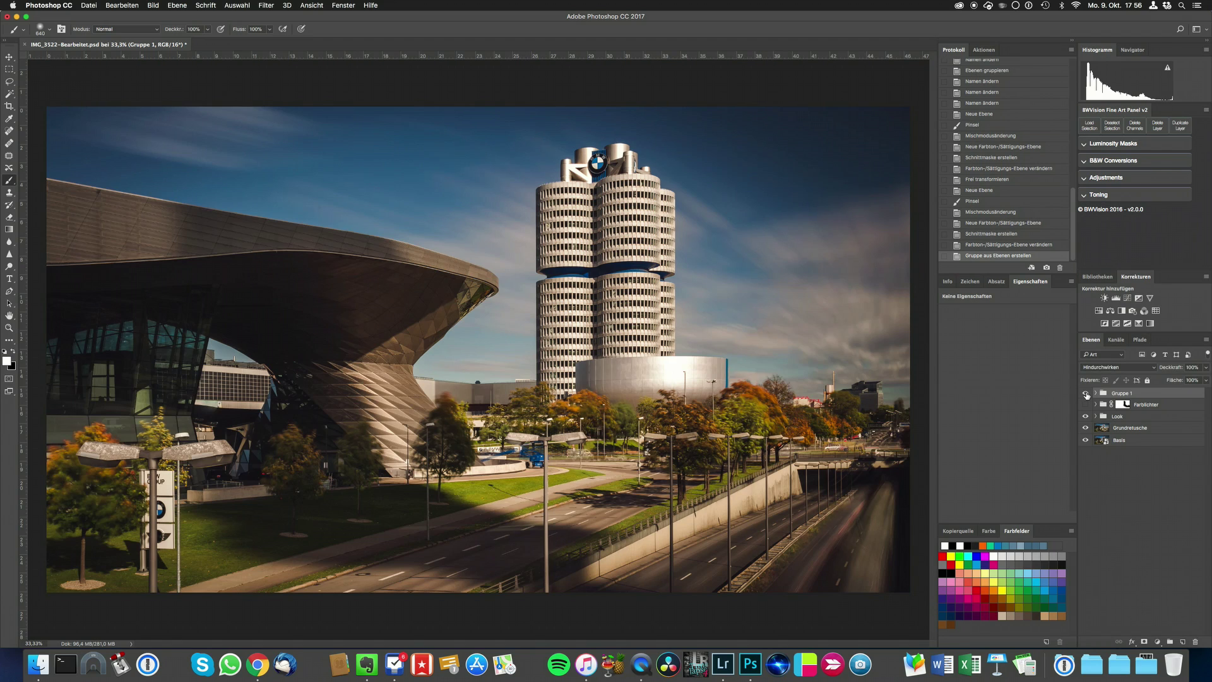
{"action": "left_click", "coordinate": [1085, 393]}
{"action": "left_click", "coordinate": [1086, 393]}
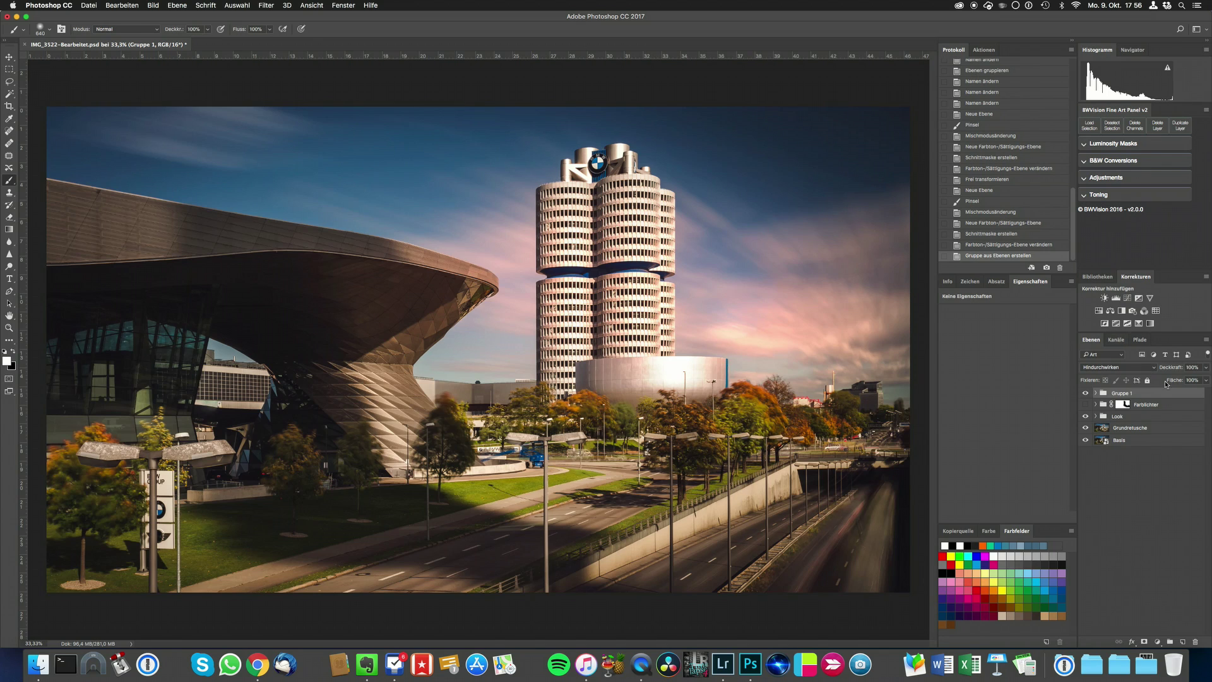
- Add a layer mask to Gruppe 1 and paint black over the tower to remove the glow
{"action": "left_click", "coordinate": [1145, 642]}
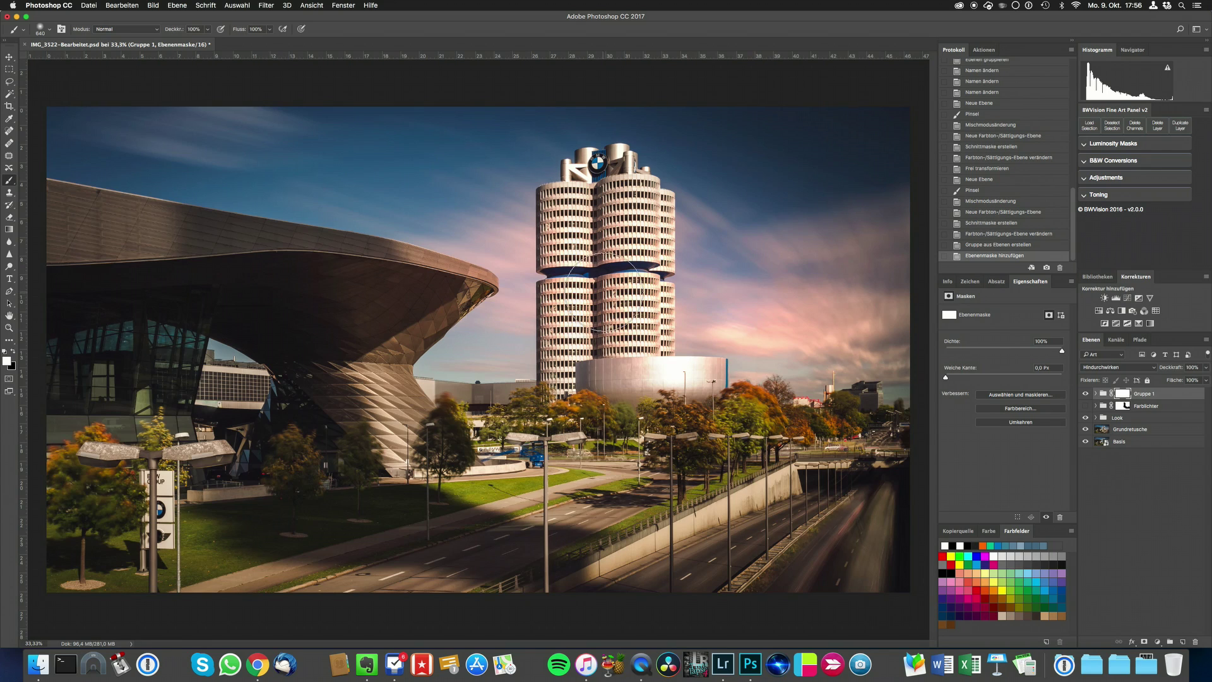
{"action": "key", "text": "x"}
{"action": "left_click_drag", "start_coordinate": [611, 307], "coordinate": [581, 308]}
{"action": "left_click_drag", "start_coordinate": [566, 212], "coordinate": [633, 211]}
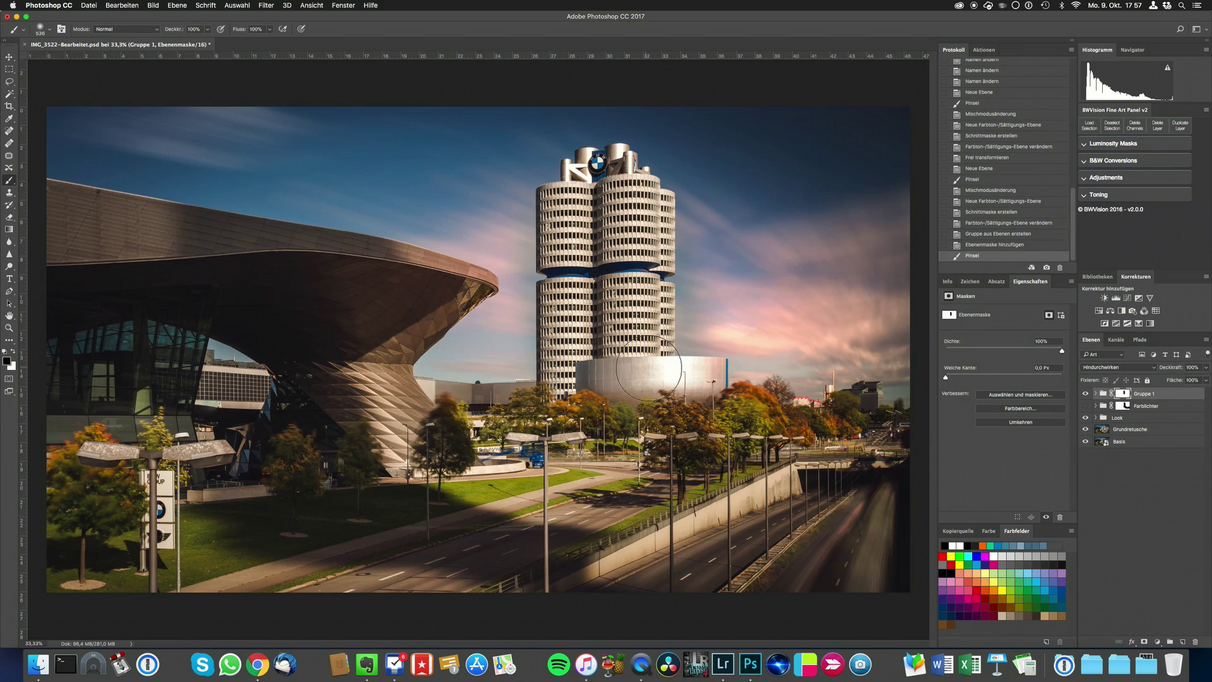
{"action": "left_click", "coordinate": [667, 377]}
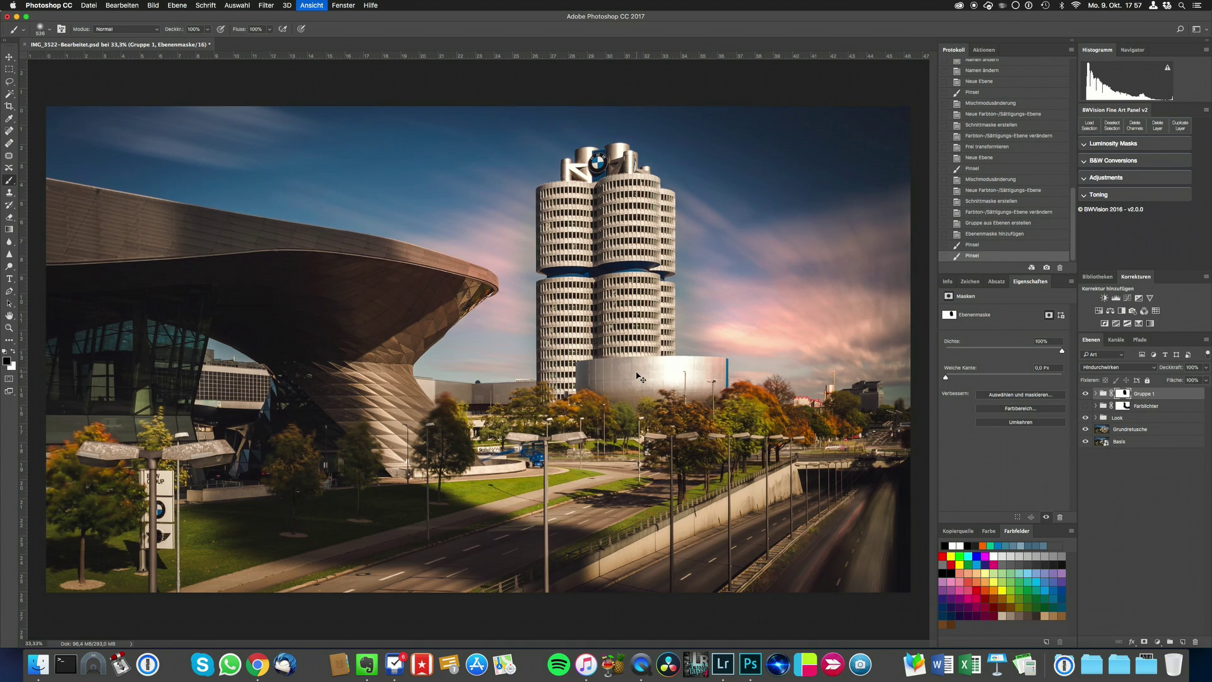
{"action": "key", "text": "super+plus"}
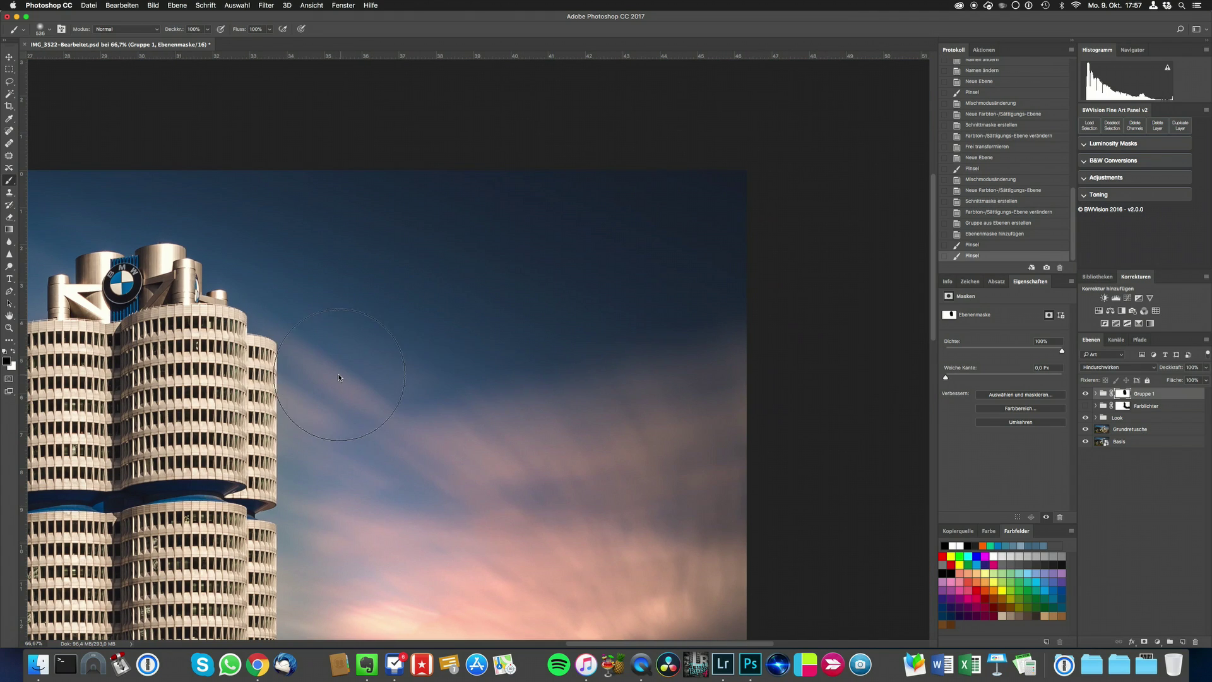
{"action": "mouse_move", "coordinate": [344, 374]}
{"action": "left_mouse_down"}
{"action": "mouse_move", "coordinate": [316, 374]}
{"action": "mouse_move", "coordinate": [399, 320]}
{"action": "mouse_move", "coordinate": [560, 256]}
{"action": "left_mouse_up"}
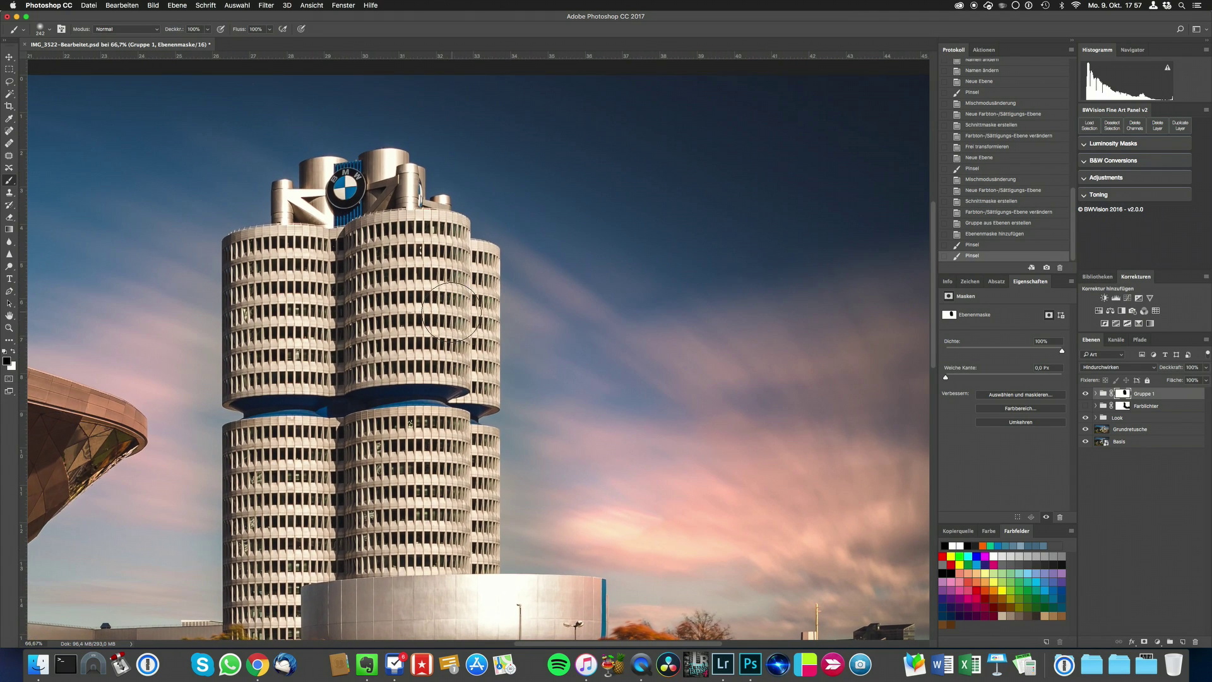
- Paint white on the mask to restore the glow along the tower's edges, top and lamp
{"action": "key", "text": "x"}
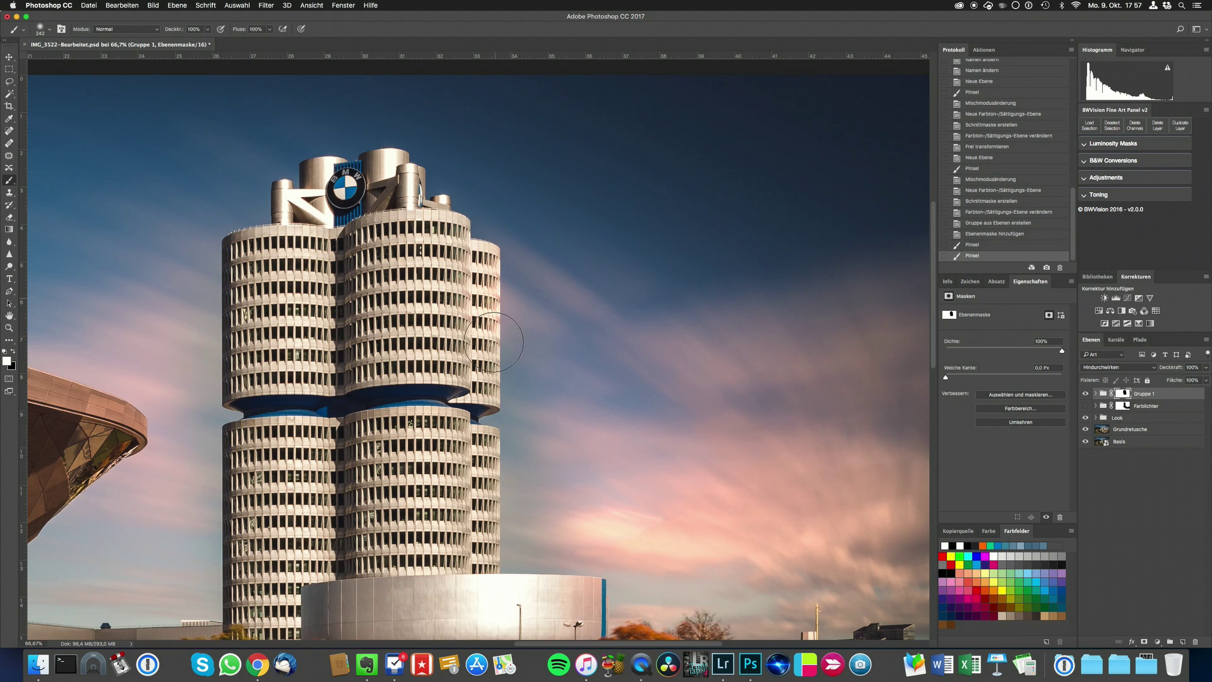
{"action": "left_click_drag", "start_coordinate": [491, 440], "coordinate": [493, 555]}
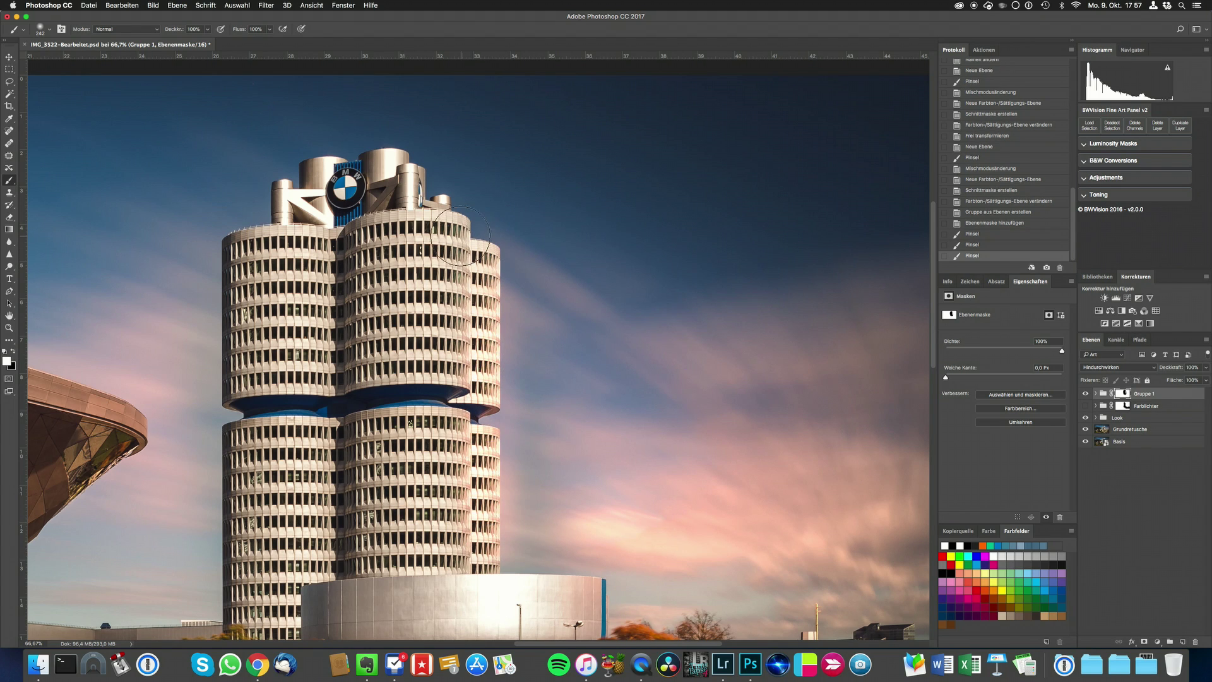
{"action": "left_click_drag", "start_coordinate": [451, 293], "coordinate": [453, 571]}
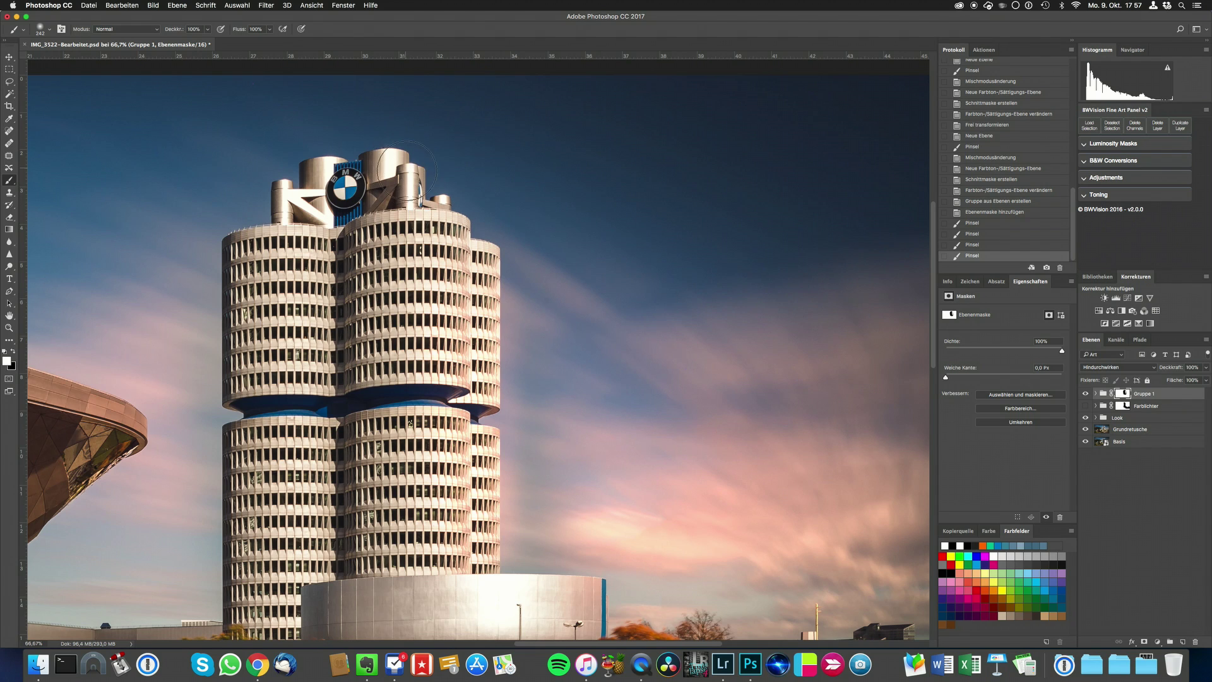
{"action": "left_click_drag", "start_coordinate": [425, 188], "coordinate": [392, 165]}
{"action": "left_click_drag", "start_coordinate": [397, 250], "coordinate": [473, 83]}
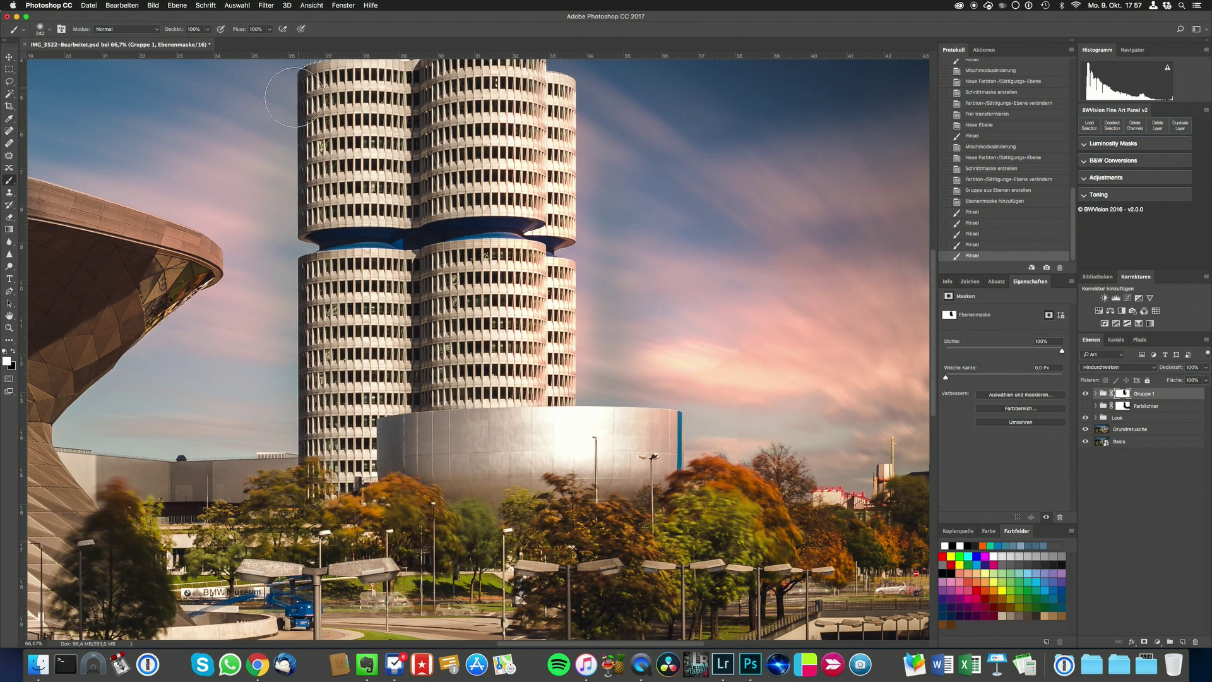
{"action": "mouse_move", "coordinate": [292, 188]}
{"action": "left_mouse_down"}
{"action": "mouse_move", "coordinate": [260, 123]}
{"action": "mouse_move", "coordinate": [265, 72]}
{"action": "left_mouse_up"}
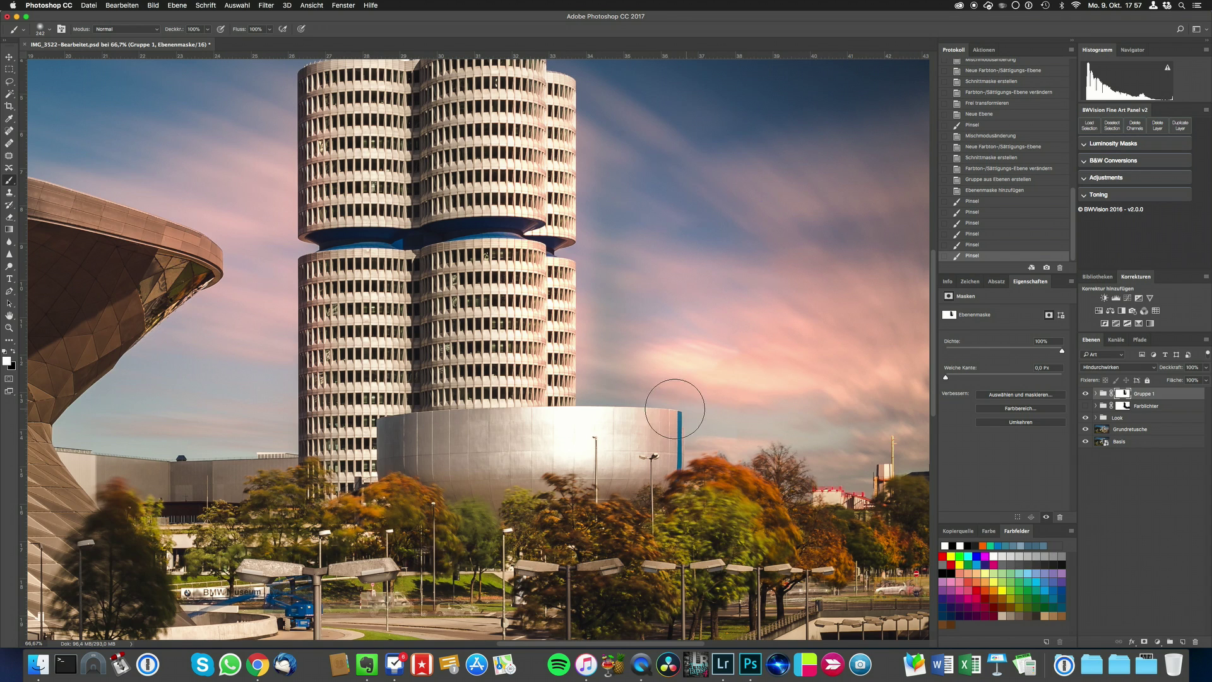
{"action": "left_click_drag", "start_coordinate": [658, 472], "coordinate": [619, 464]}
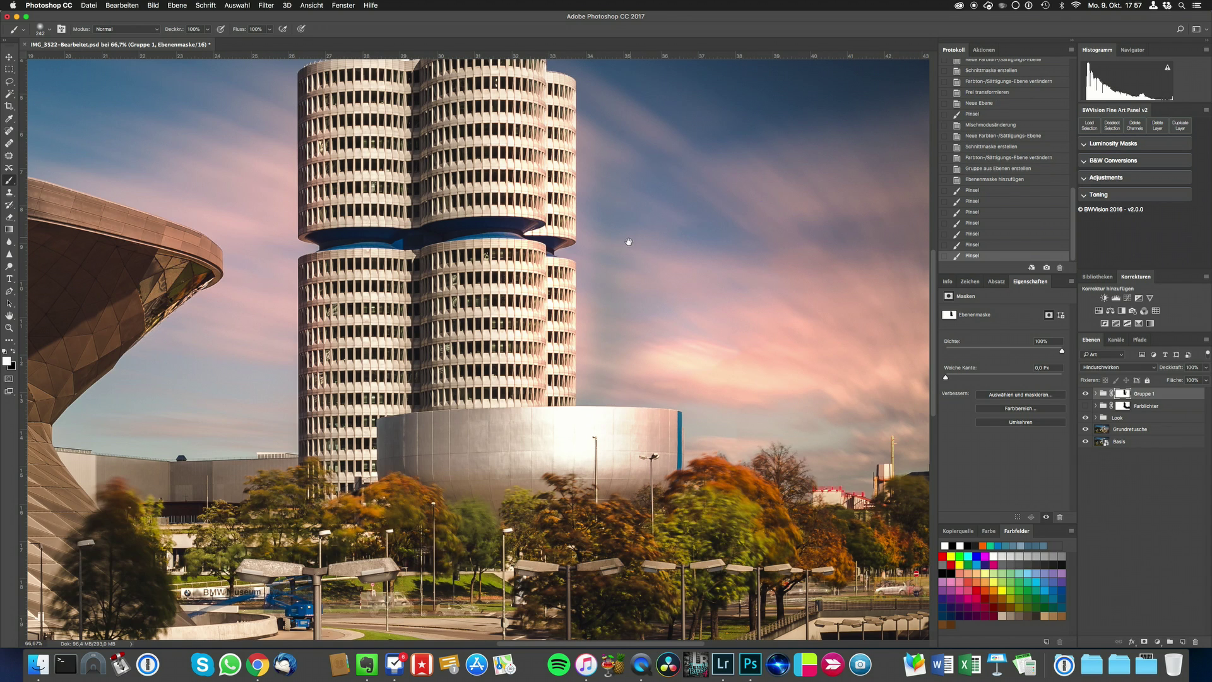
{"action": "key", "text": "super+0"}
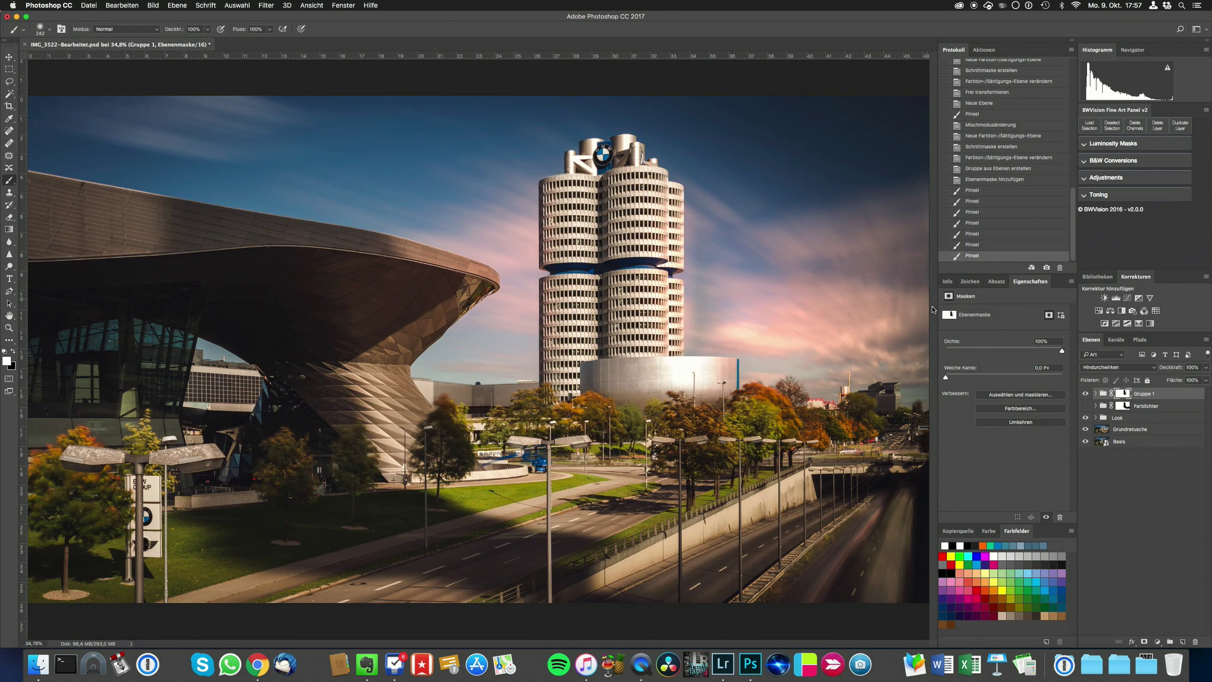
{"action": "left_click", "coordinate": [1085, 393]}
{"action": "left_click", "coordinate": [1086, 394]}
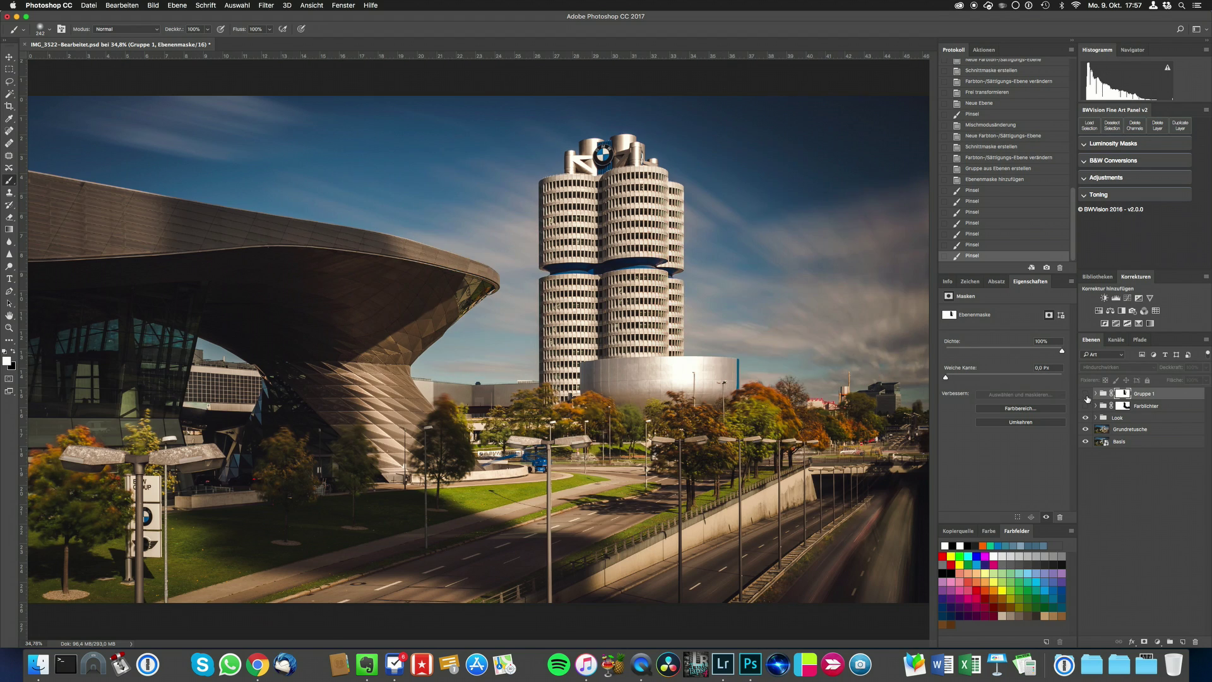
{"action": "left_click", "coordinate": [1086, 395]}
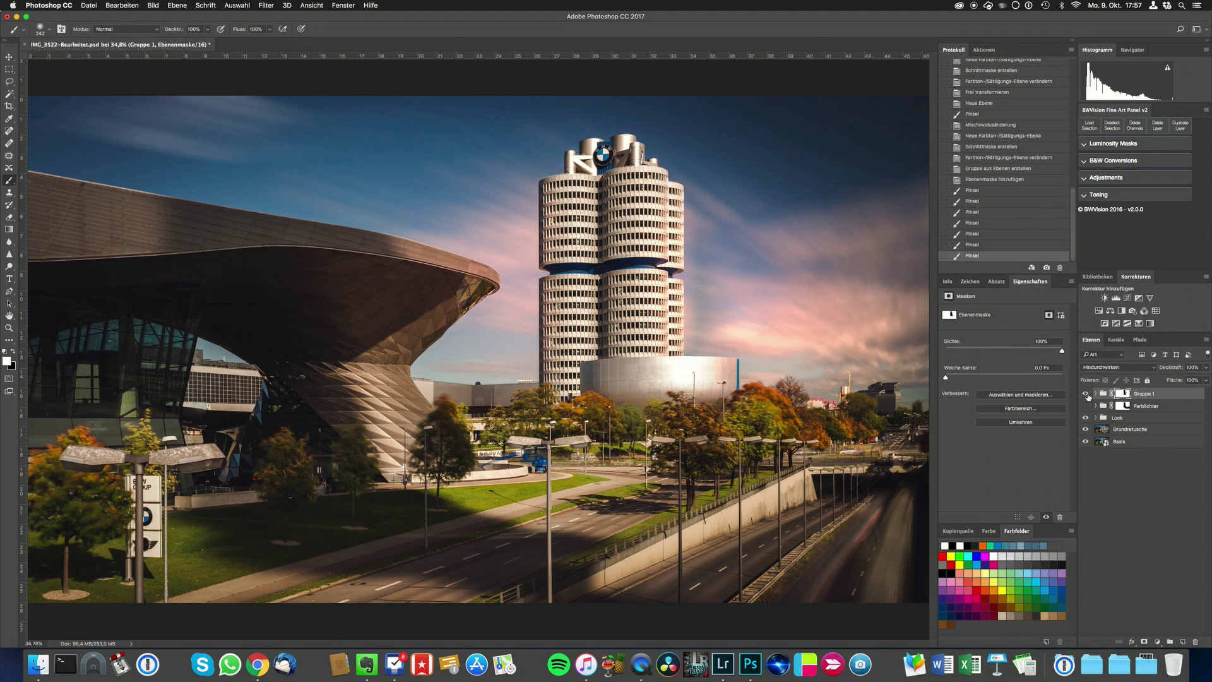
{"action": "left_click", "coordinate": [1085, 395]}
- Compare Gruppe 1 on and off, then add brush strokes to its mask in the sky beside the tower
{"action": "left_click", "coordinate": [1086, 394]}
{"action": "left_click", "coordinate": [1086, 394]}
{"action": "left_click", "coordinate": [1087, 394]}
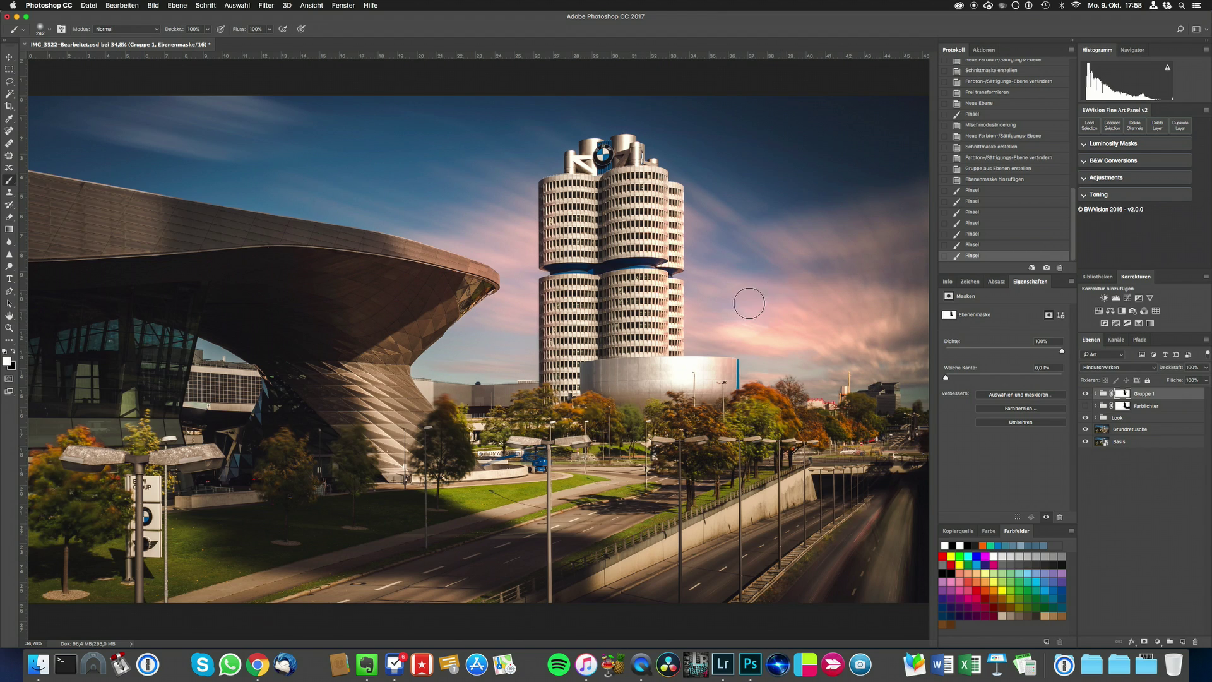
{"action": "left_click", "coordinate": [749, 300]}
{"action": "left_click_drag", "start_coordinate": [511, 218], "coordinate": [516, 313]}
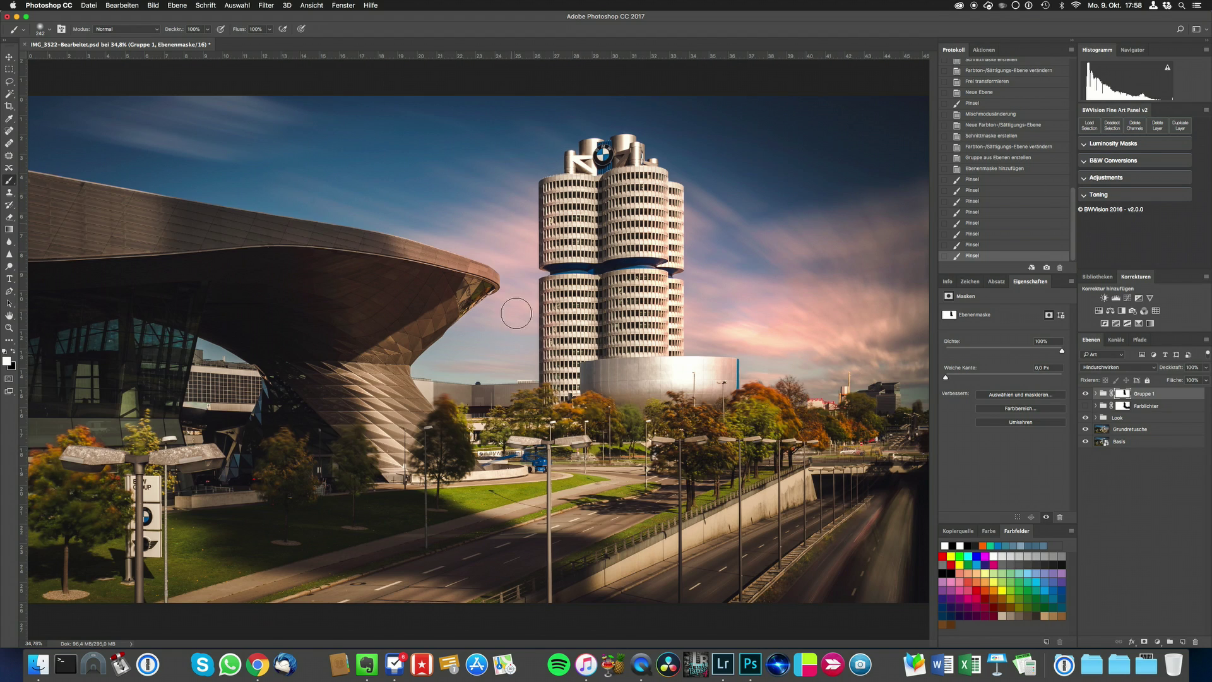